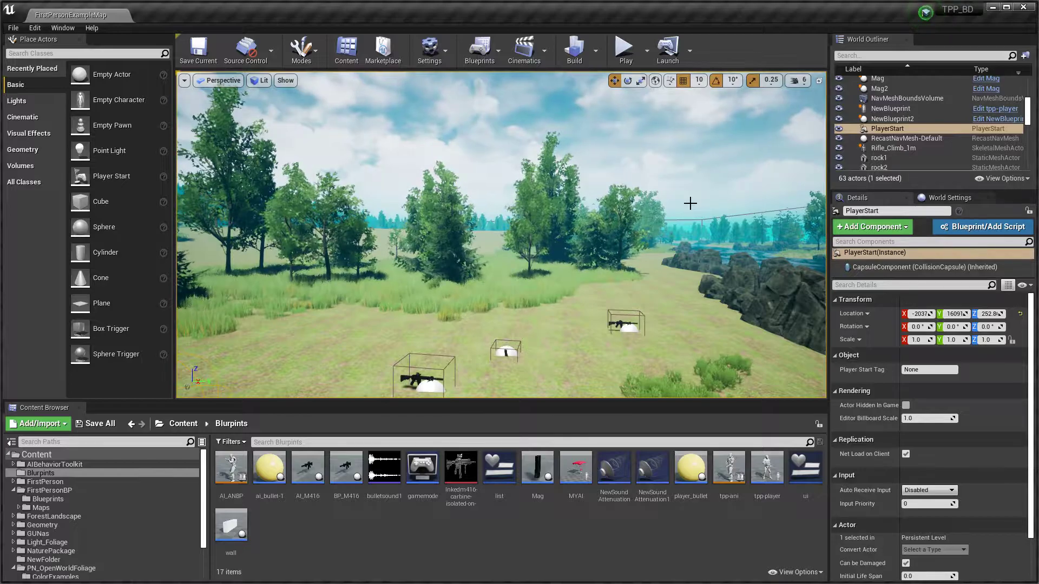
# Look around the player start, then place and delete a test BP_M416 gun actor.
pyautogui.moveTo(581, 126); pyautogui.dragTo(561, 130, button='right')
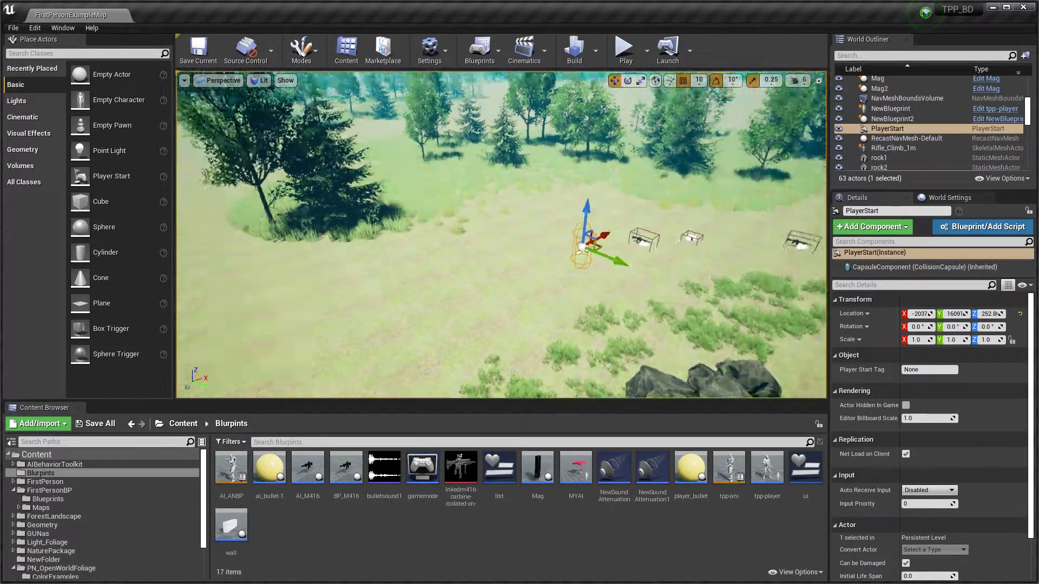
pyautogui.moveTo(560, 130)
pyautogui.mouseDown(button='right')
pyautogui.moveTo(520, 114)
pyautogui.moveTo(568, 139)
pyautogui.mouseUp(button='right')
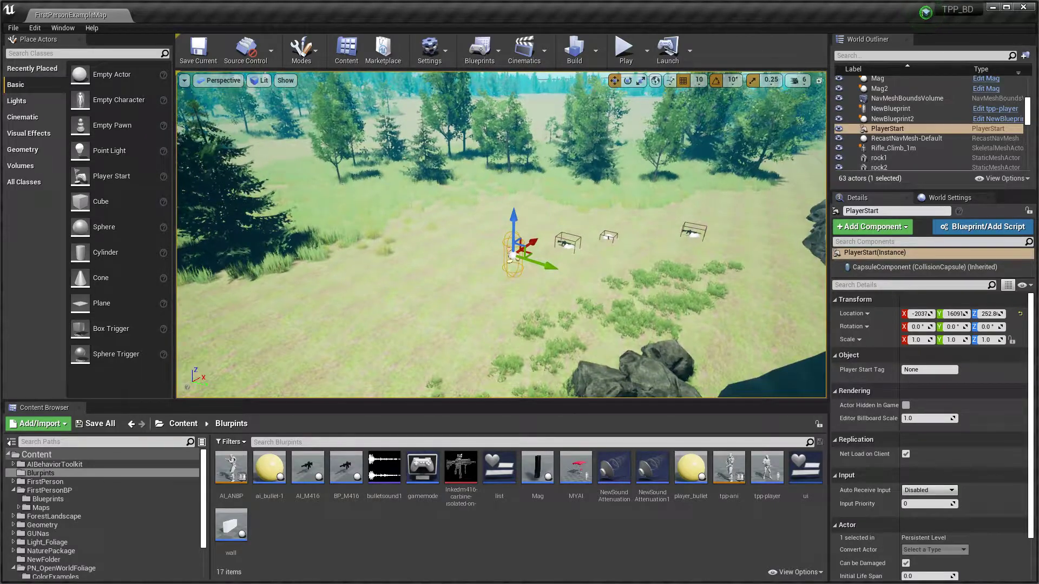
pyautogui.moveTo(568, 139)
pyautogui.mouseDown(button='right')
pyautogui.moveTo(570, 146)
pyautogui.moveTo(548, 131)
pyautogui.moveTo(549, 214)
pyautogui.mouseUp(button='right')
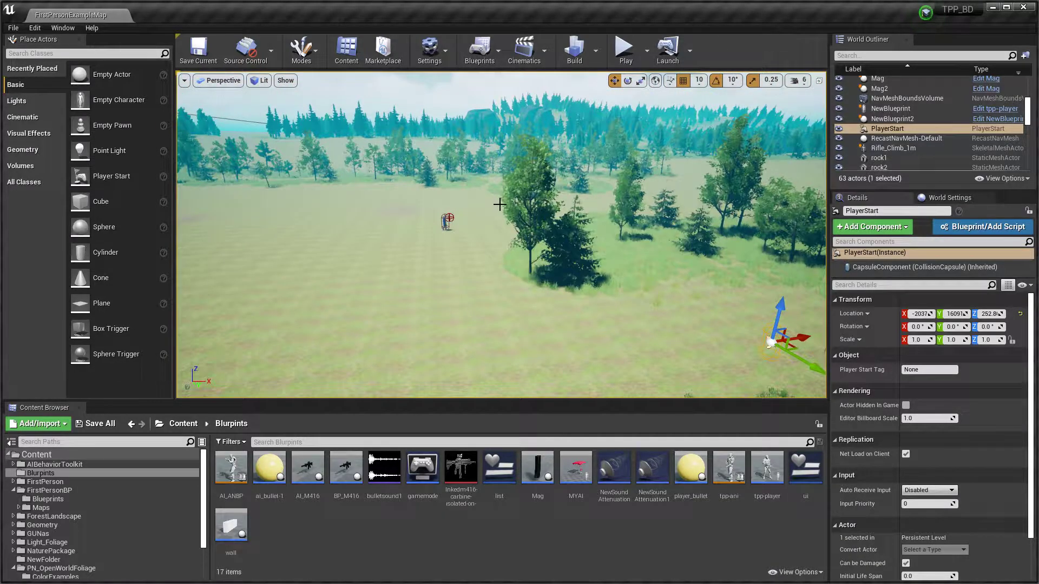
pyautogui.moveTo(499, 204); pyautogui.dragTo(463, 326, button='right')
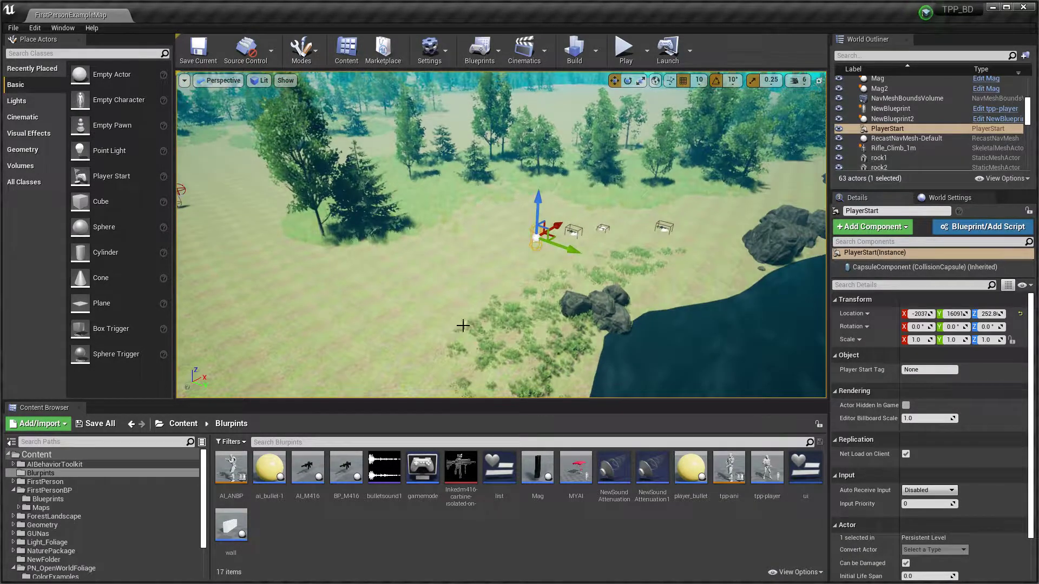
pyautogui.moveTo(557, 282); pyautogui.dragTo(512, 183, button='right')
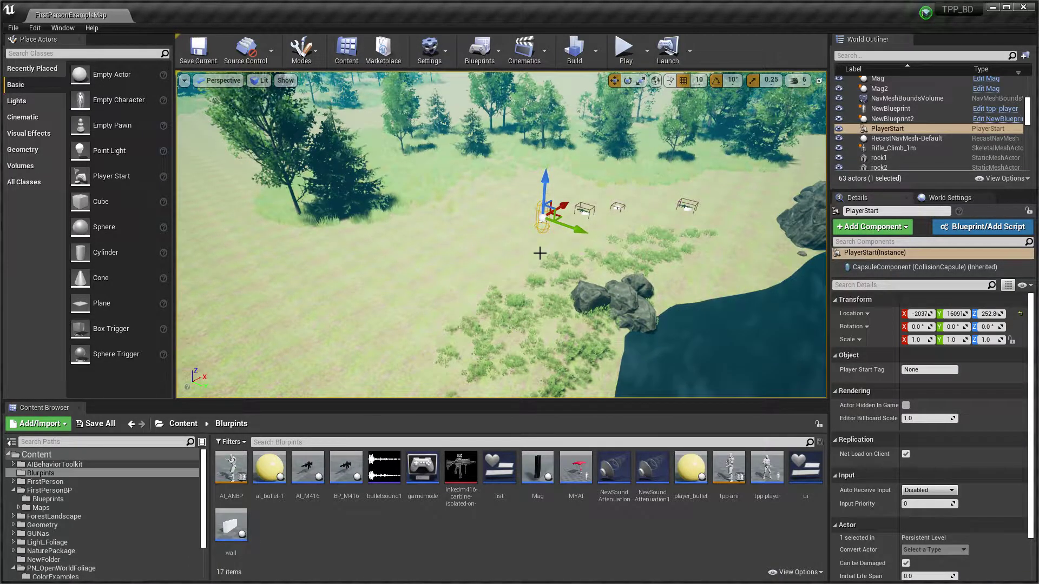
pyautogui.moveTo(541, 254); pyautogui.dragTo(536, 163, button='right')
pyautogui.moveTo(501, 236); pyautogui.dragTo(491, 357, button='right')
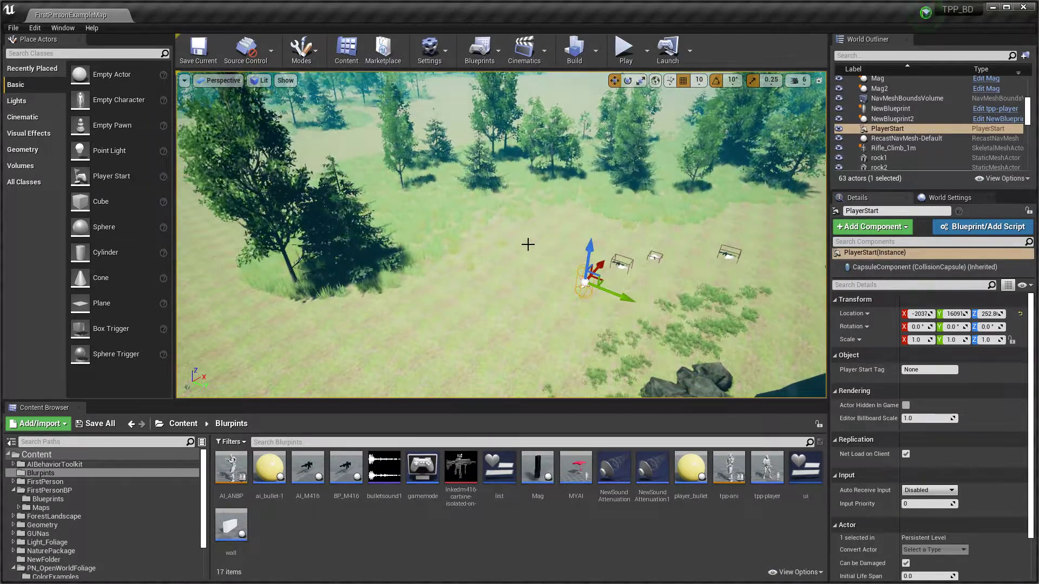
pyautogui.moveTo(529, 246)
pyautogui.mouseDown(button='right')
pyautogui.moveTo(528, 162)
pyautogui.moveTo(520, 211)
pyautogui.moveTo(536, 235)
pyautogui.moveTo(512, 220)
pyautogui.moveTo(503, 187)
pyautogui.moveTo(508, 244)
pyautogui.moveTo(511, 195)
pyautogui.moveTo(544, 251)
pyautogui.mouseUp(button='right')
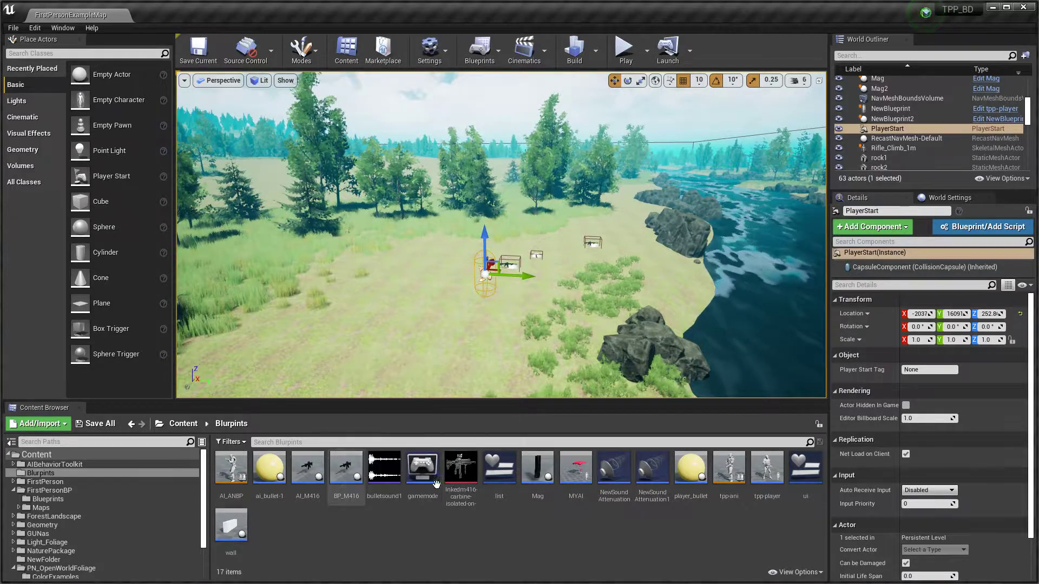
pyautogui.moveTo(520, 366); pyautogui.dragTo(501, 365, button='right')
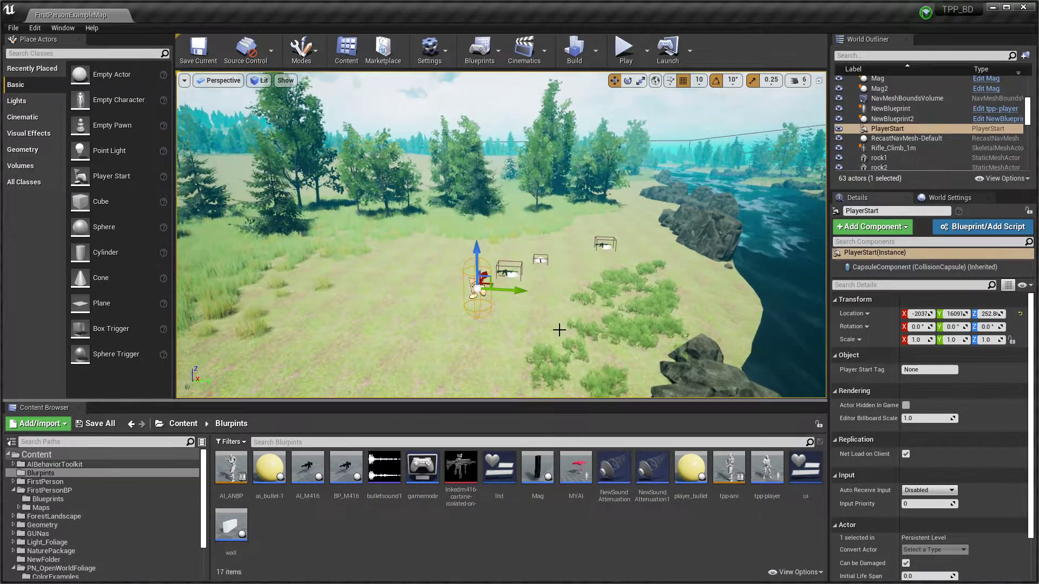
pyautogui.moveTo(346, 469); pyautogui.dragTo(413, 280)
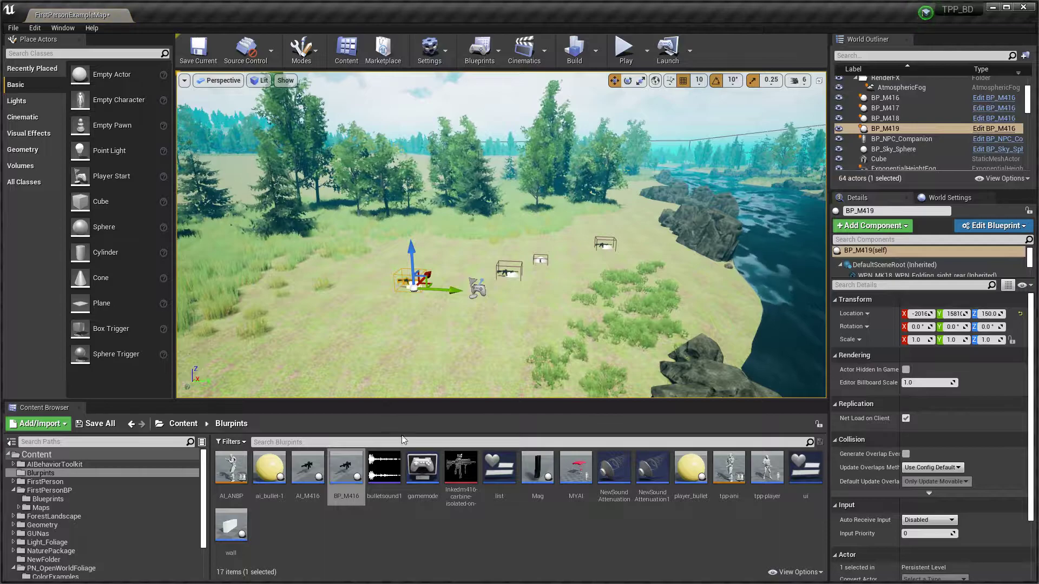
pyautogui.press('Delete')
# Create an Actor-based Blueprint class named 'location' and open it for editing.
pyautogui.rightClick(439, 529)
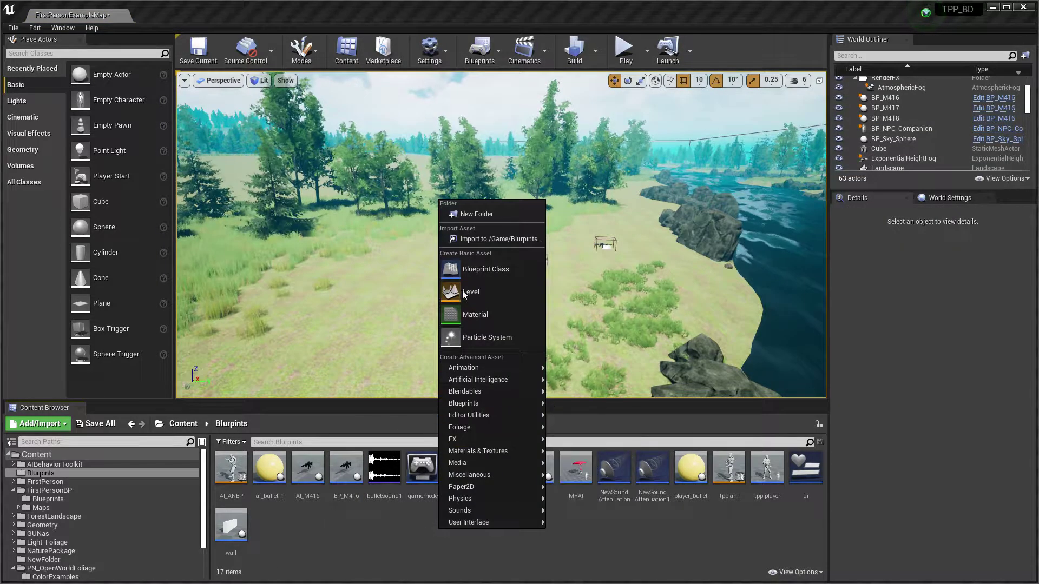
pyautogui.click(495, 272)
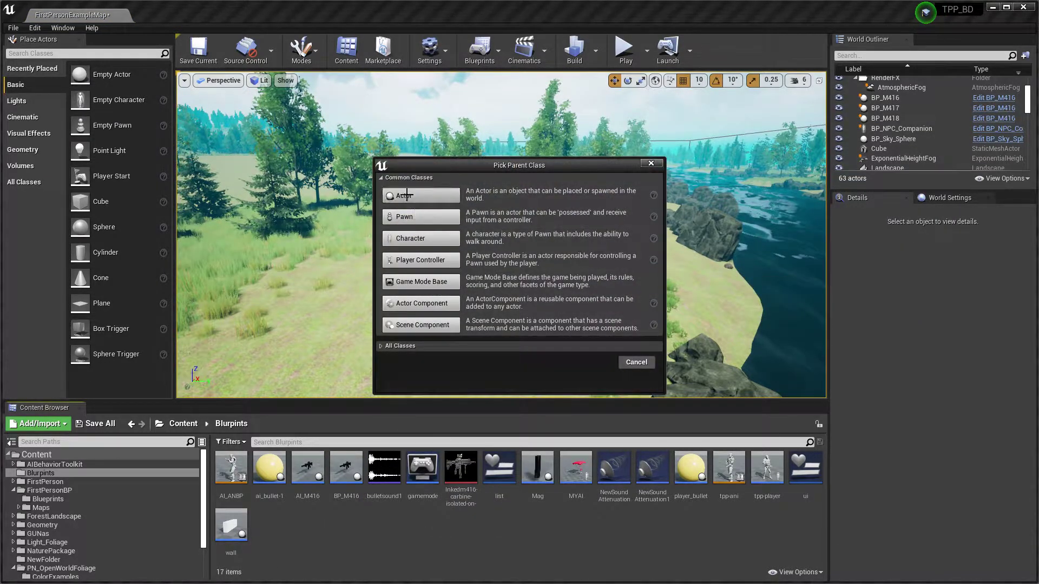
pyautogui.click(405, 196)
pyautogui.write('local')
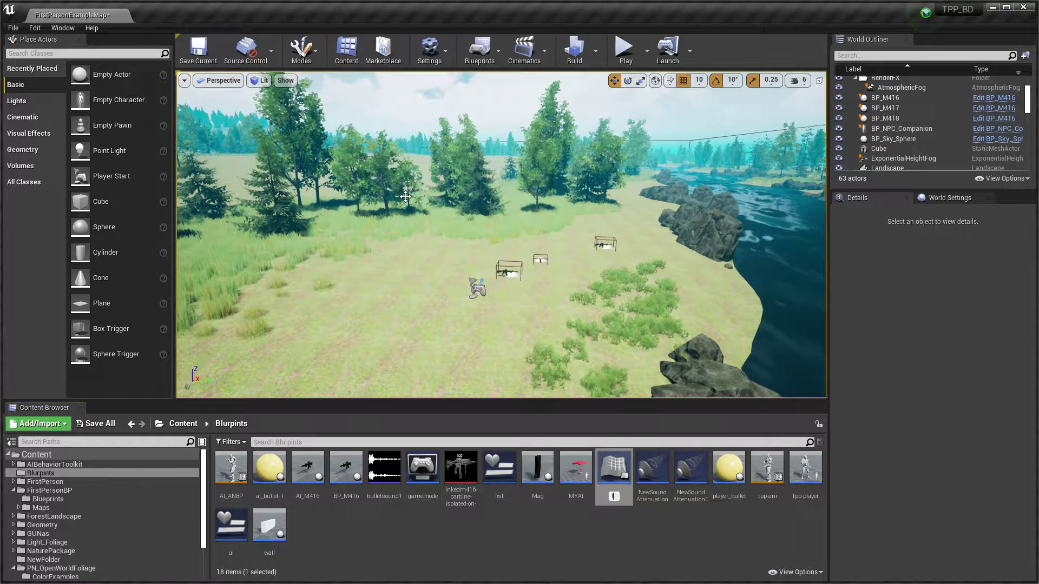
pyautogui.write('io')
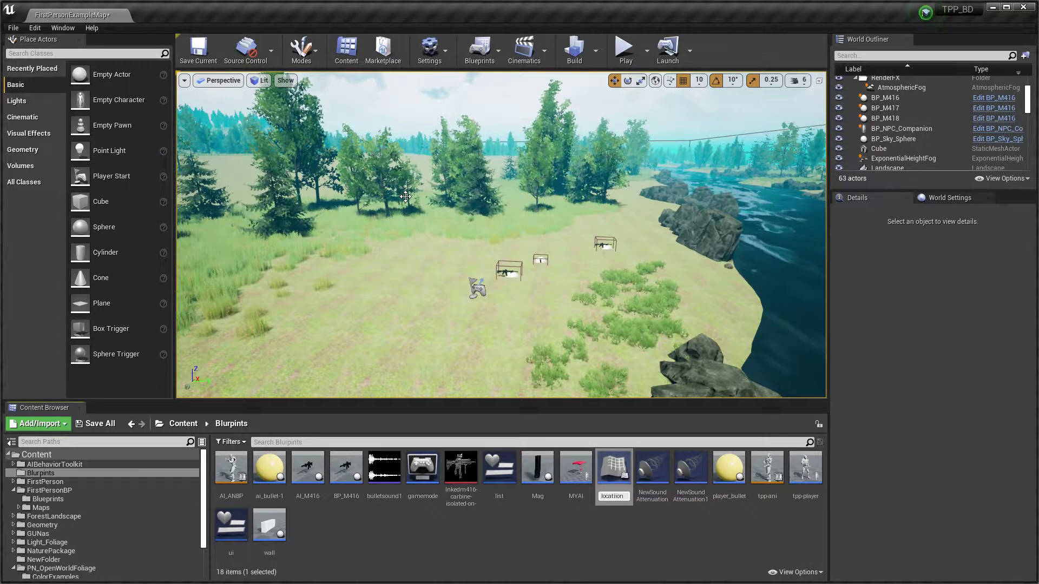
pyautogui.press('Return')
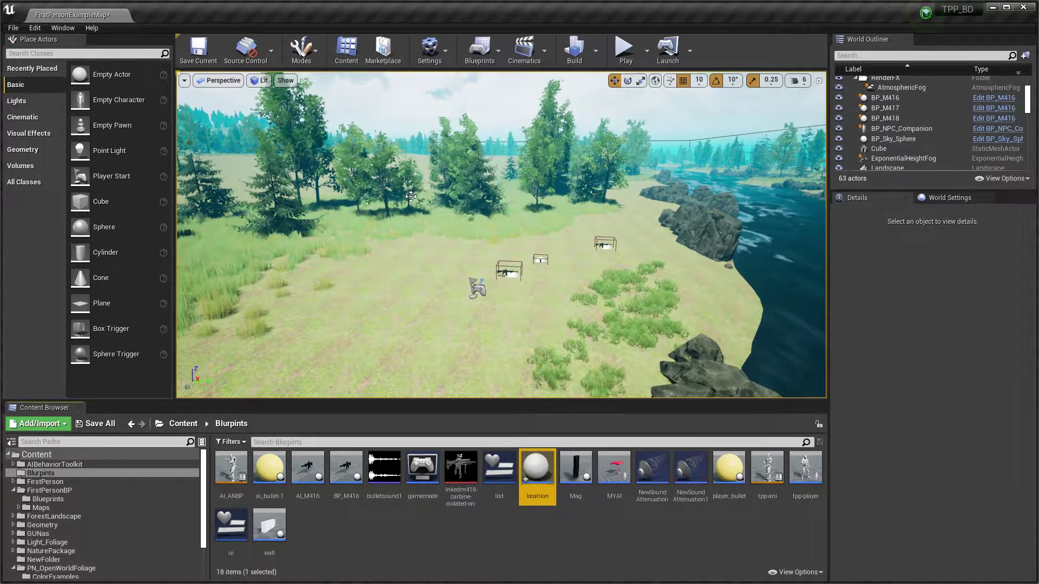
pyautogui.doubleClick(545, 470)
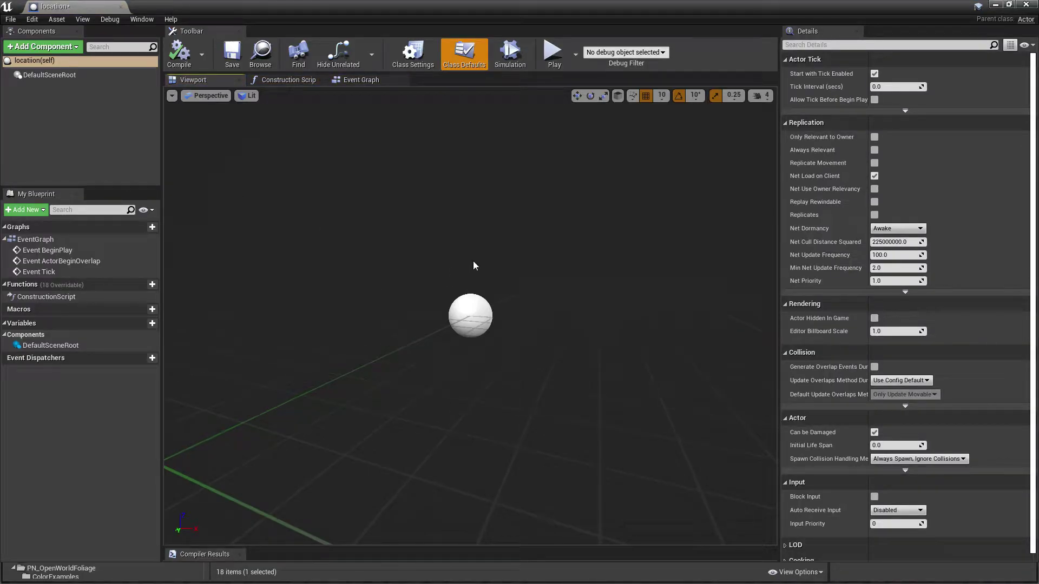
# Add an Arrow component, raise it to Location Z 40, and compile the Blueprint.
pyautogui.click(69, 49)
pyautogui.write('a')
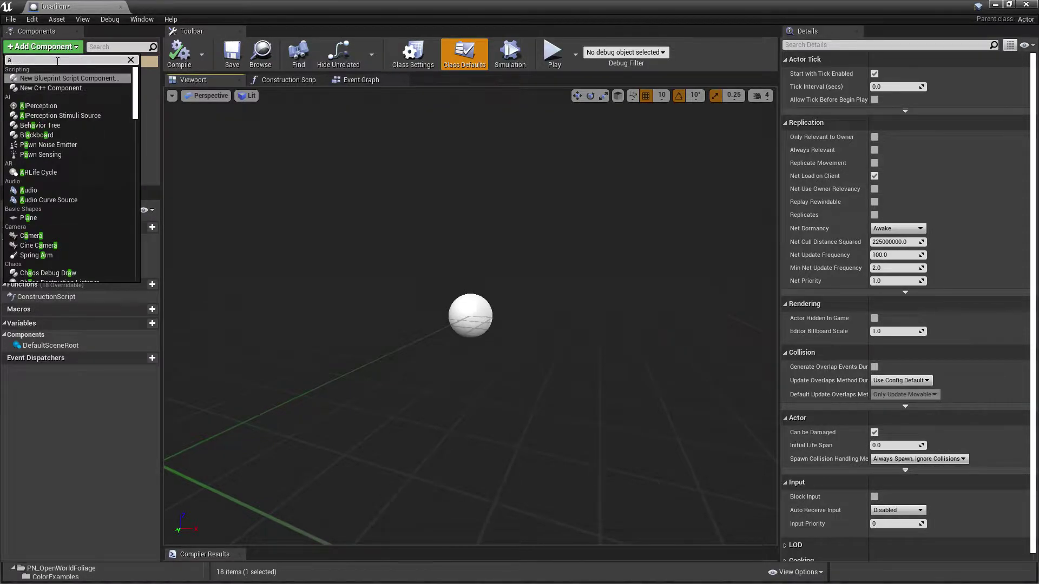
pyautogui.write('row')
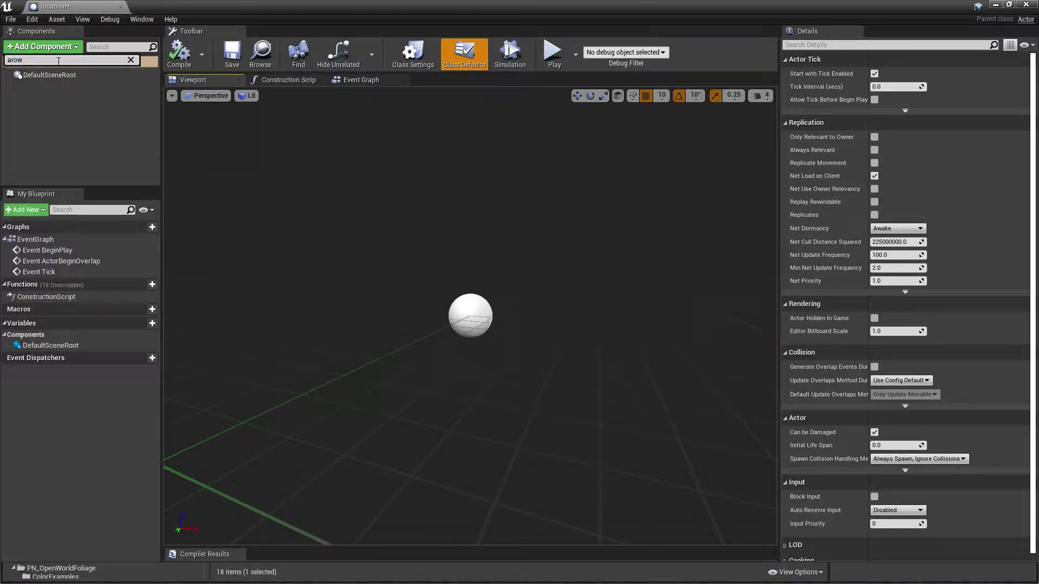
pyautogui.press('BackSpace')
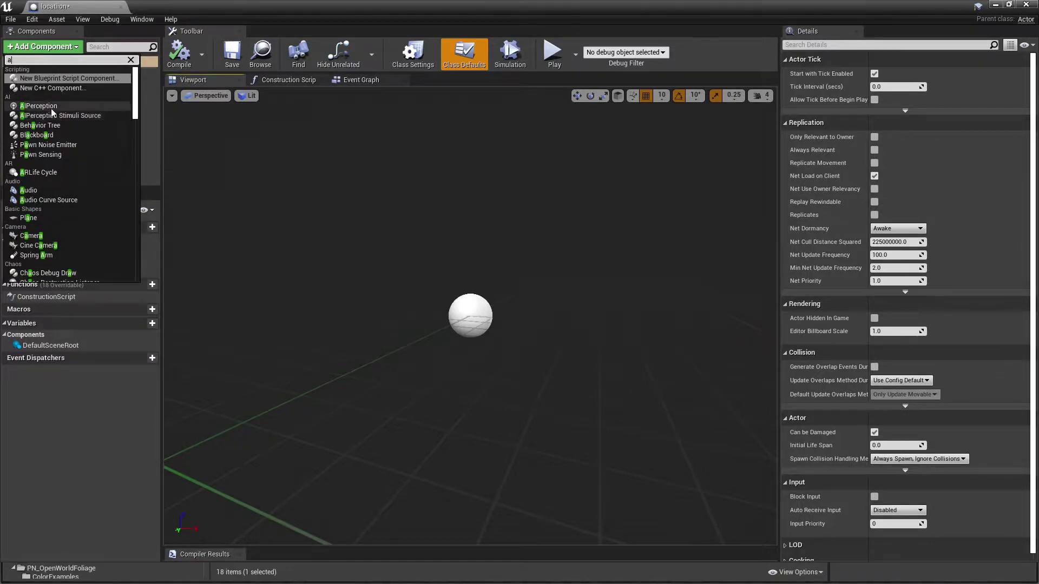
pyautogui.write('rr')
pyautogui.press('Return')
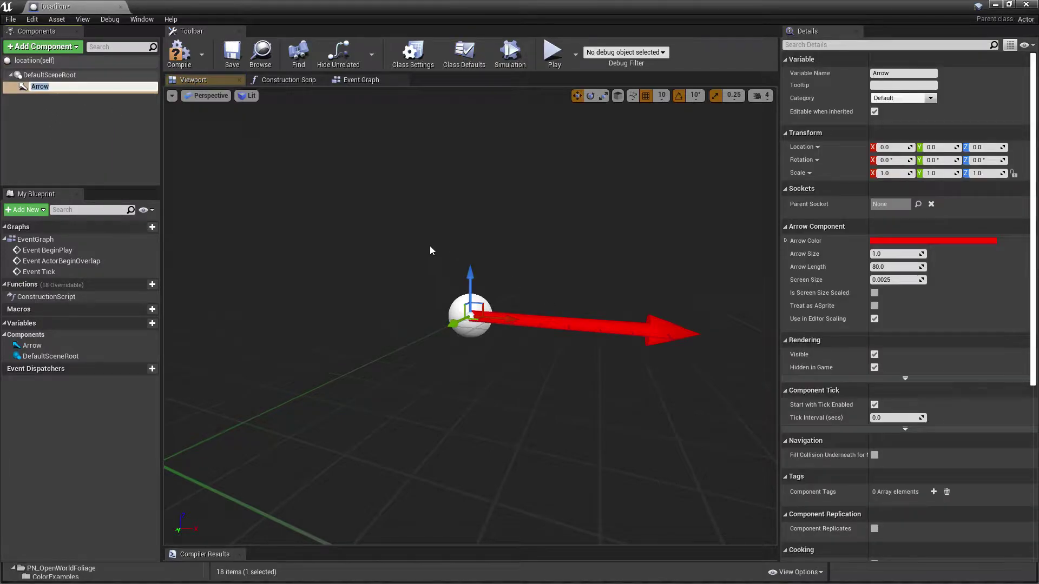
pyautogui.press('Return')
pyautogui.scroll(-2, 471, 318)
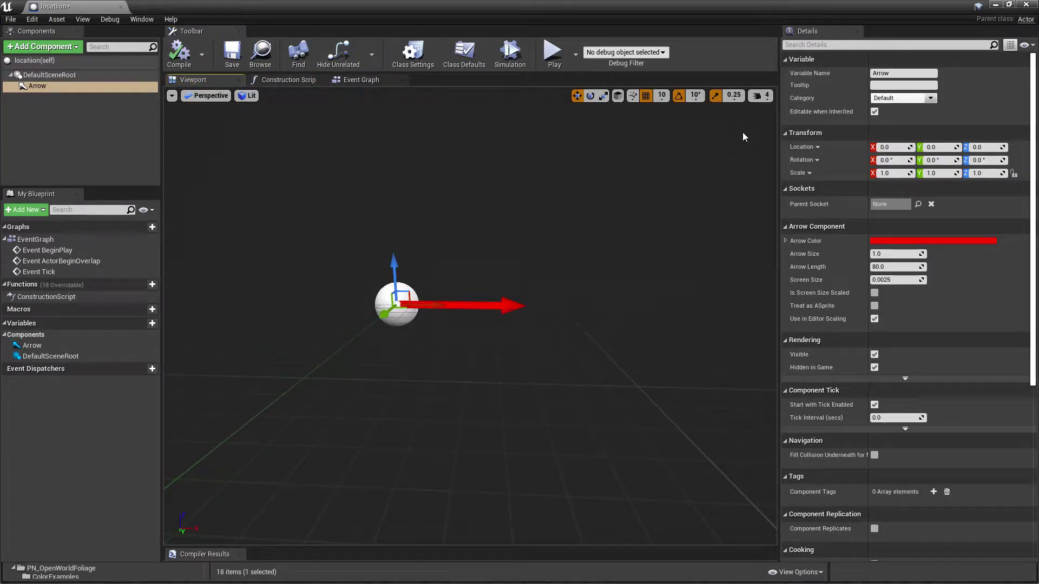
pyautogui.moveTo(395, 281); pyautogui.dragTo(391, 203)
pyautogui.click(179, 53)
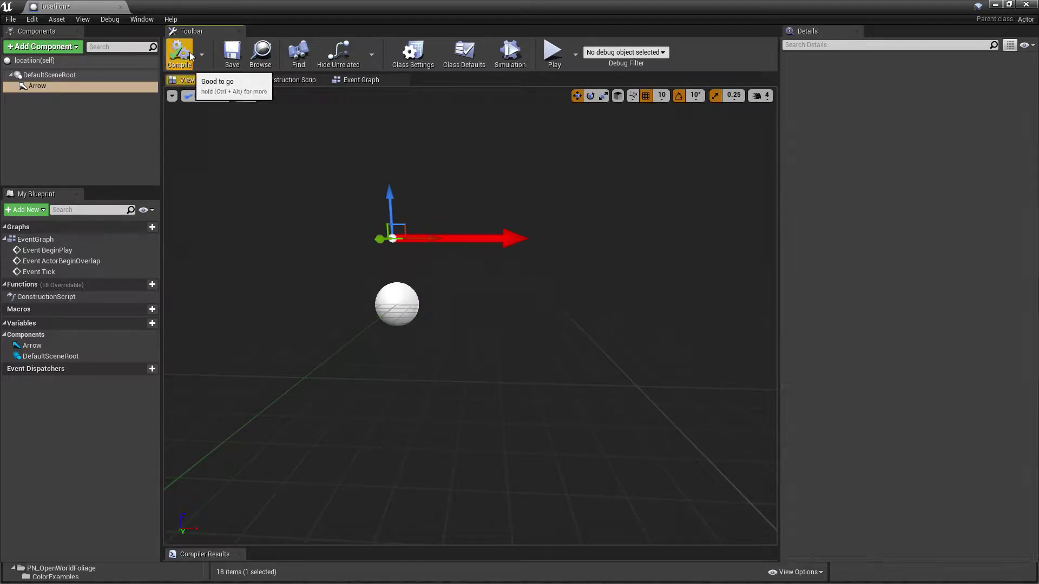
# Place a location actor in the forest level, inspect it, and reopen its Blueprint.
pyautogui.click(995, 6)
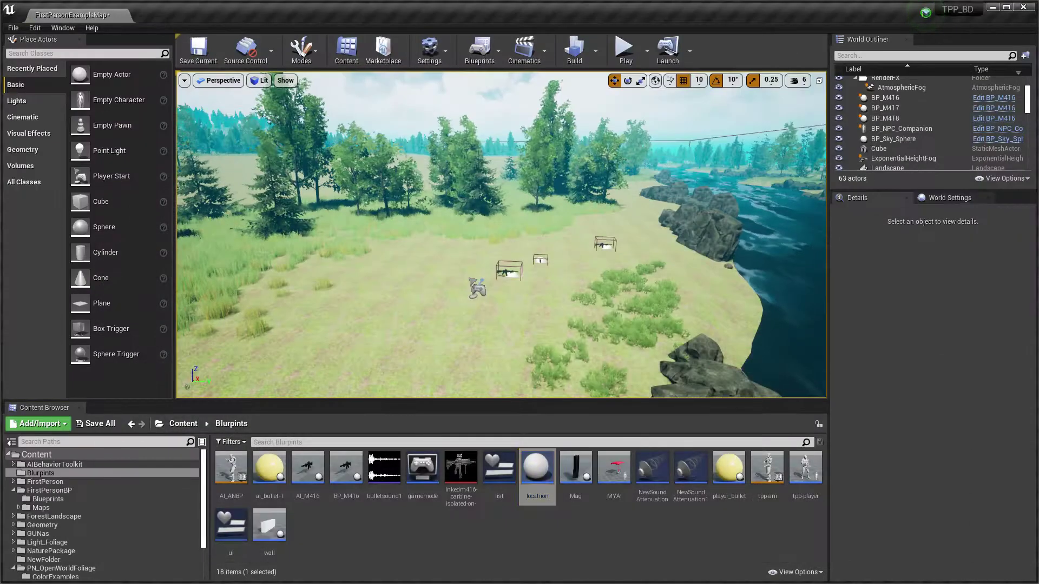
pyautogui.moveTo(526, 471); pyautogui.dragTo(394, 301)
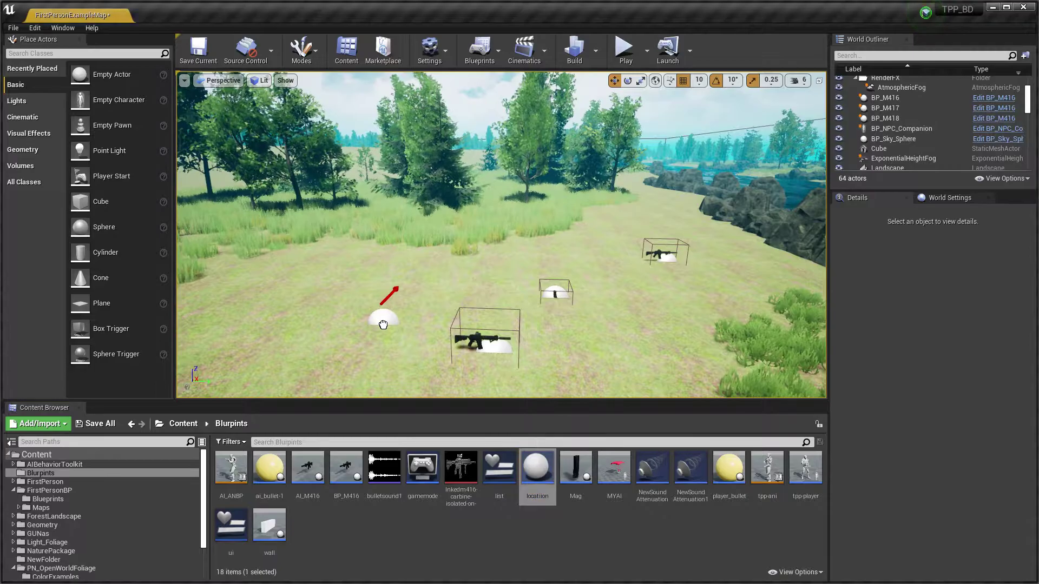
pyautogui.press('f')
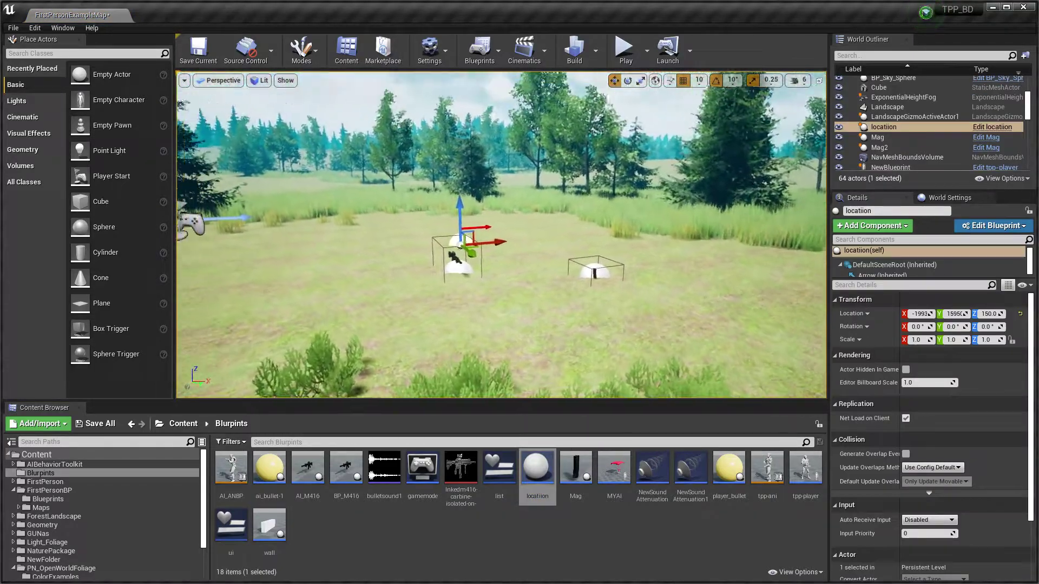
pyautogui.moveTo(455, 194); pyautogui.dragTo(447, 198, button='right')
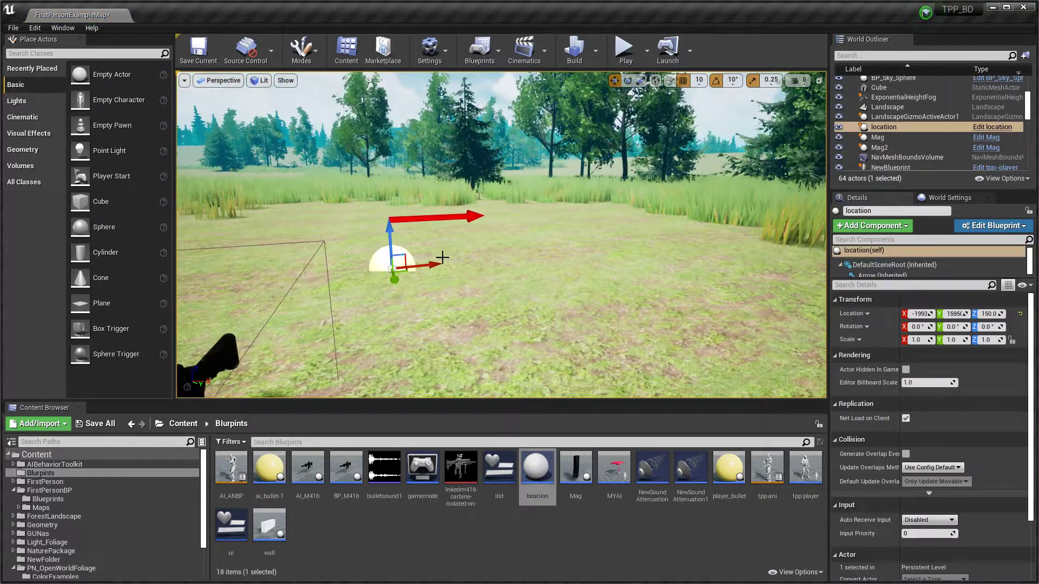
pyautogui.moveTo(447, 198)
pyautogui.mouseDown(button='right')
pyautogui.moveTo(271, 75)
pyautogui.moveTo(188, 81)
pyautogui.mouseUp(button='right')
pyautogui.doubleClick(537, 469)
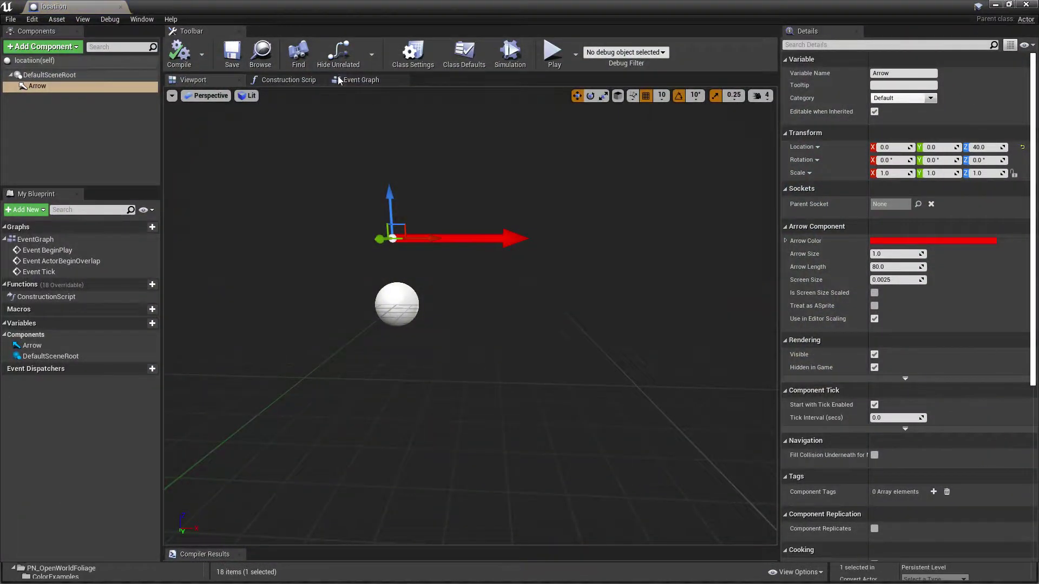
# Wire a SpawnActor from Class node to BeginPlay and delete the ActorBeginOverlap event.
pyautogui.click(365, 85)
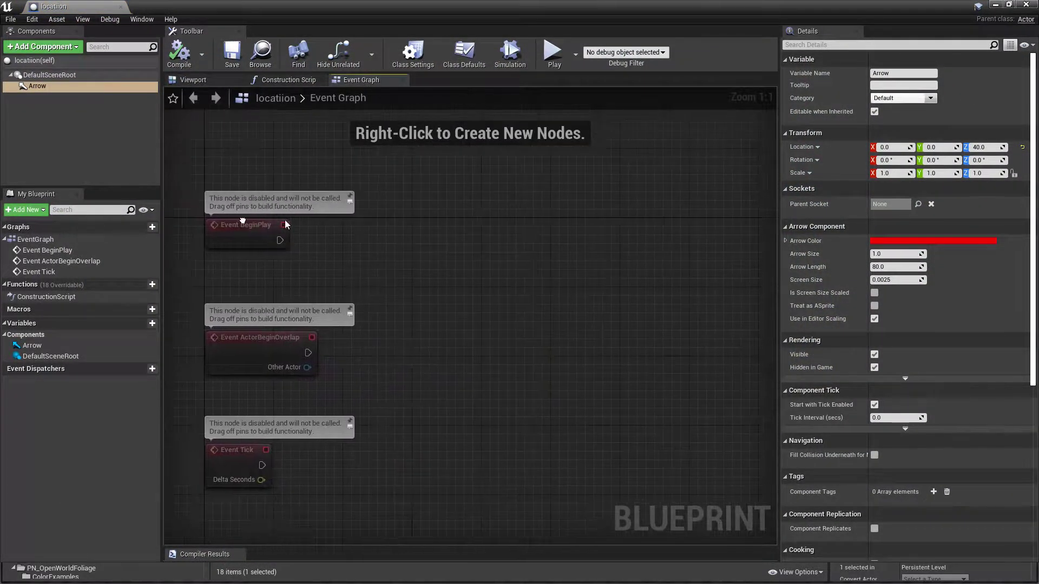
pyautogui.moveTo(395, 237); pyautogui.dragTo(402, 234)
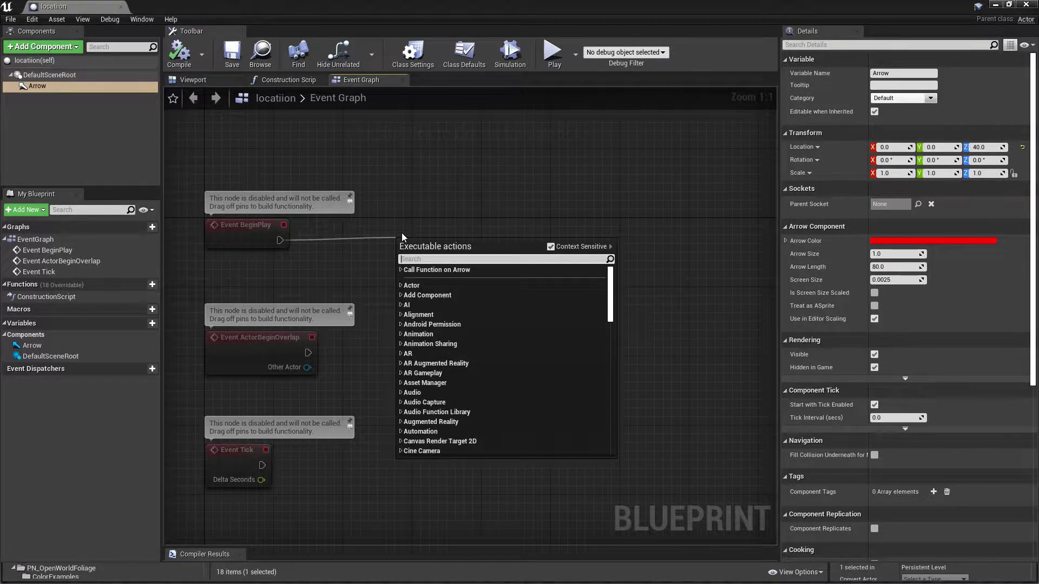
pyautogui.write('spawn a')
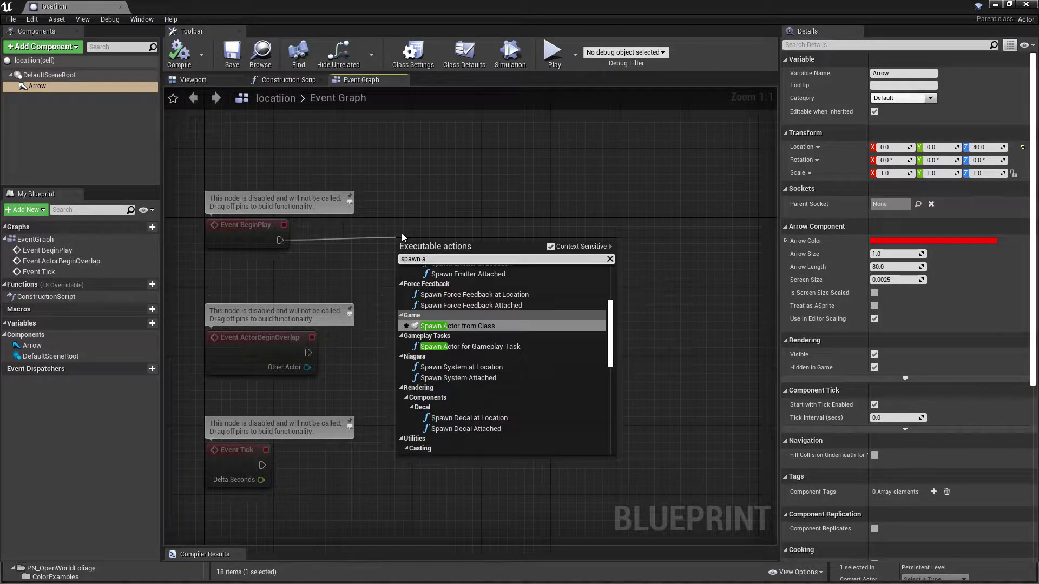
pyautogui.write('c')
pyautogui.click(481, 366)
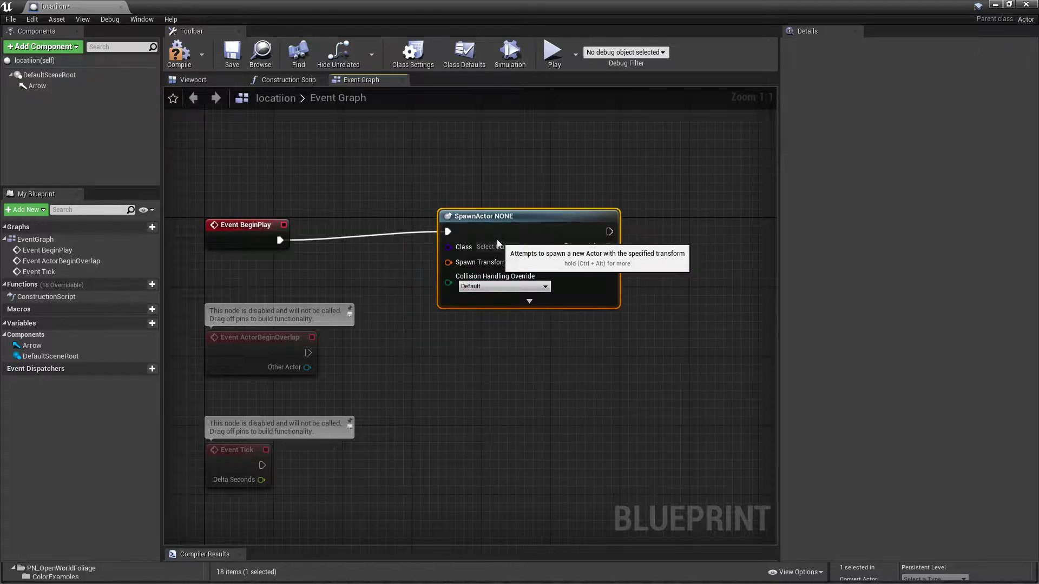
pyautogui.moveTo(542, 6); pyautogui.dragTo(543, 43)
pyautogui.moveTo(455, 325); pyautogui.dragTo(289, 239, button='right')
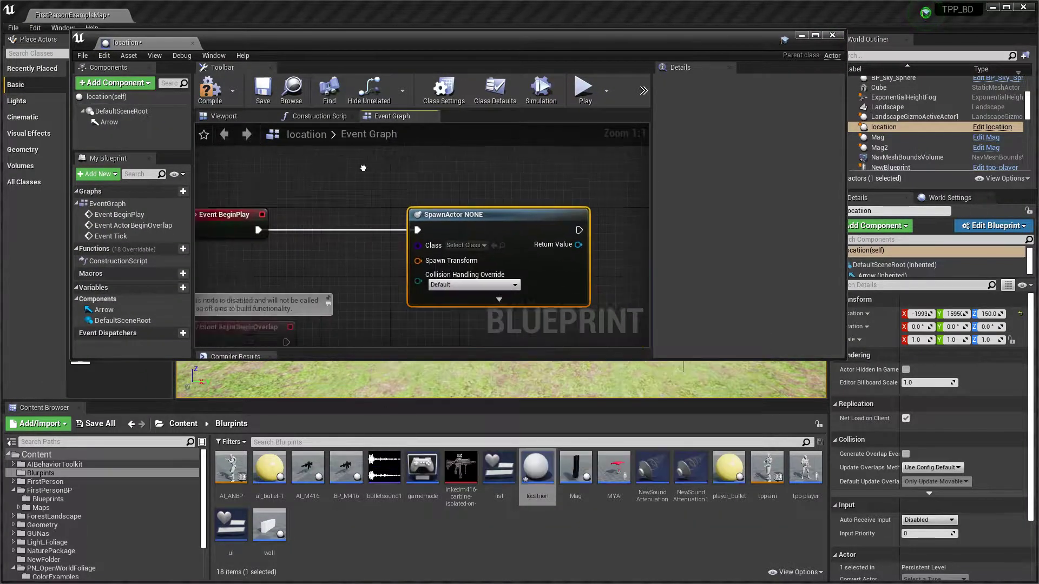
pyautogui.moveTo(243, 269); pyautogui.dragTo(391, 234, button='right')
pyautogui.moveTo(292, 213); pyautogui.dragTo(327, 314)
pyautogui.press('Delete')
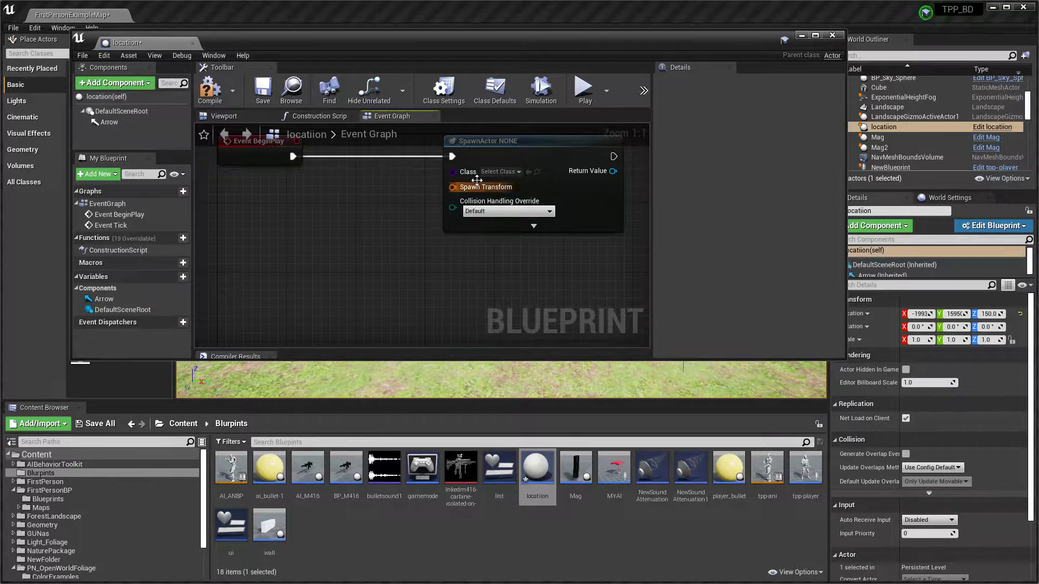
pyautogui.click(815, 35)
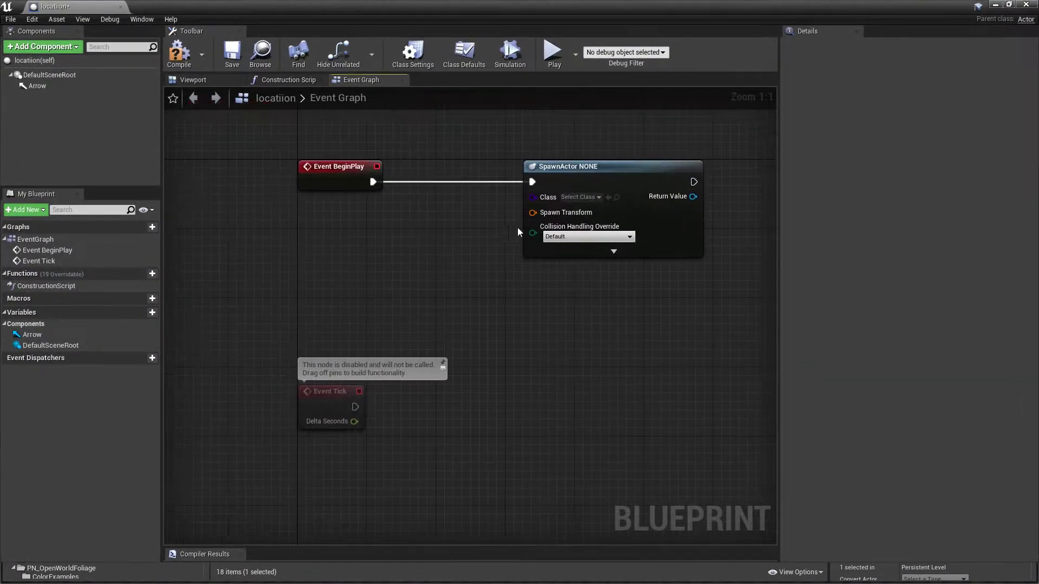
# Feed SpawnActor's Class from a Random Array Item driven by a two-entry Make Array.
pyautogui.moveTo(533, 197); pyautogui.dragTo(473, 243)
pyautogui.write('ra')
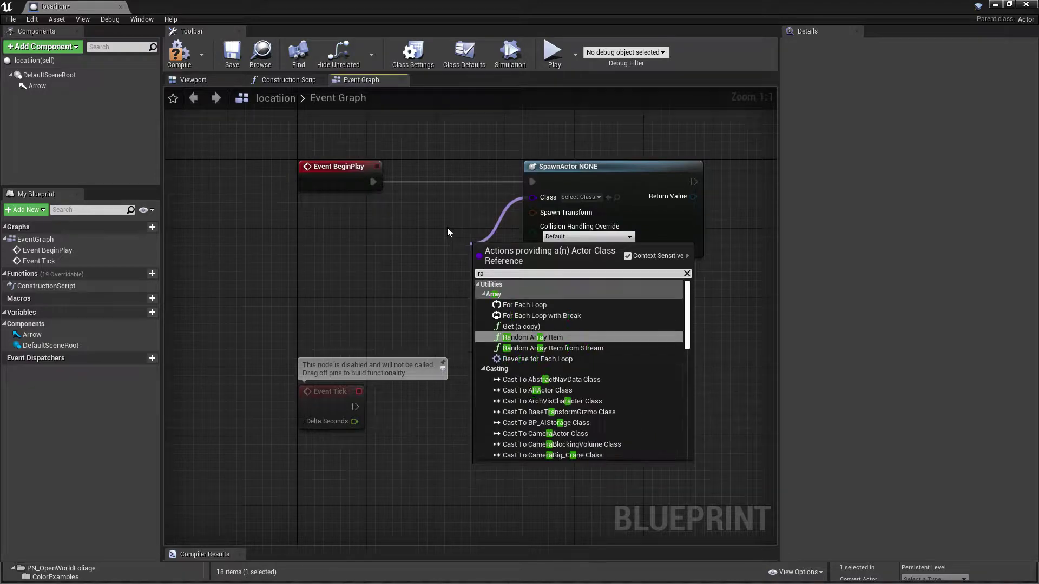
pyautogui.write('ndom')
pyautogui.click(548, 303)
pyautogui.moveTo(528, 255); pyautogui.dragTo(280, 257)
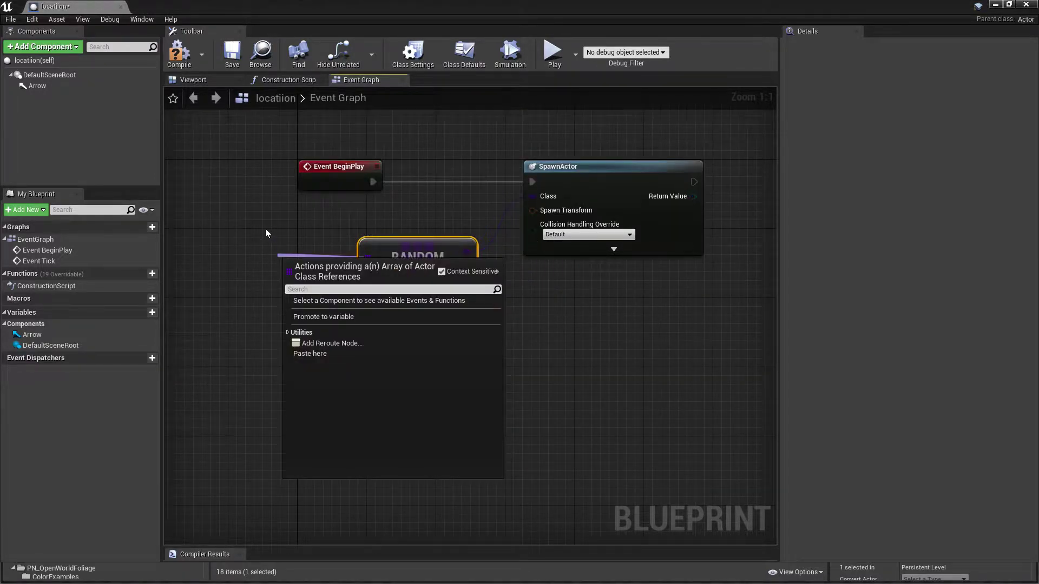
pyautogui.write('make')
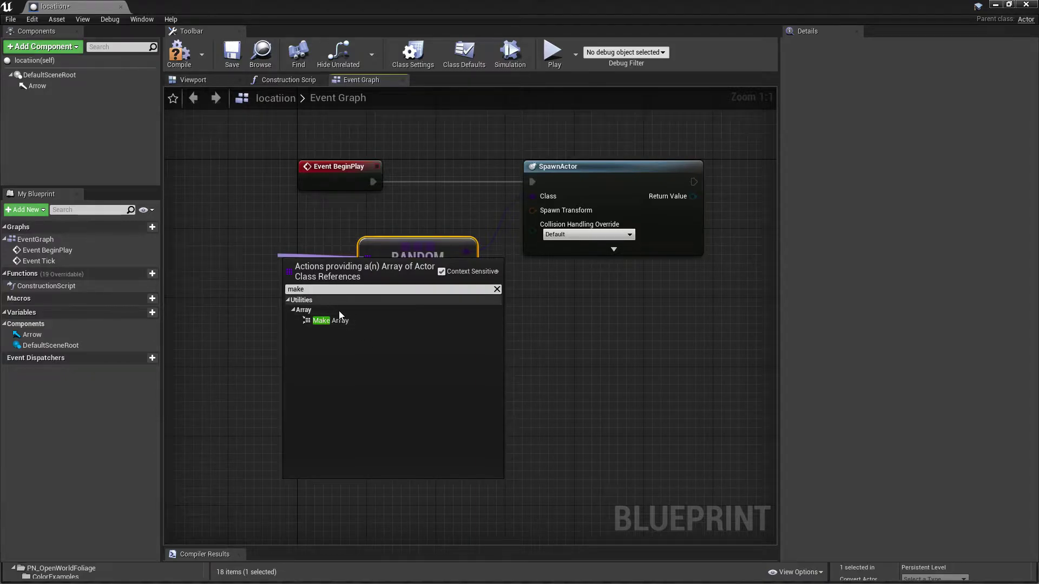
pyautogui.click(333, 321)
pyautogui.moveTo(325, 260); pyautogui.dragTo(209, 262)
pyautogui.moveTo(309, 288)
pyautogui.mouseDown(button='right')
pyautogui.moveTo(391, 289)
pyautogui.moveTo(496, 311)
pyautogui.mouseUp(button='right')
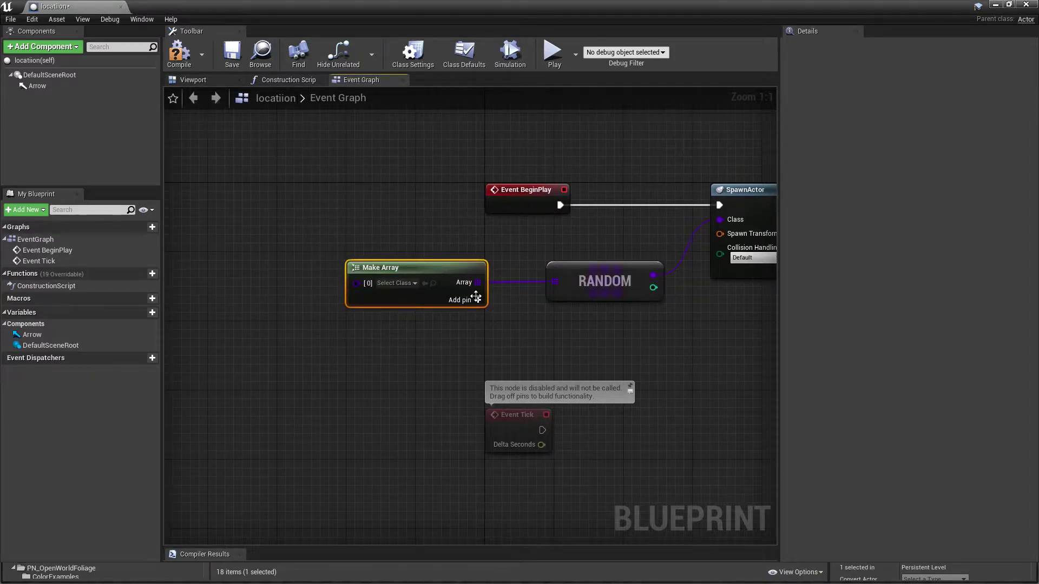
pyautogui.click(477, 301)
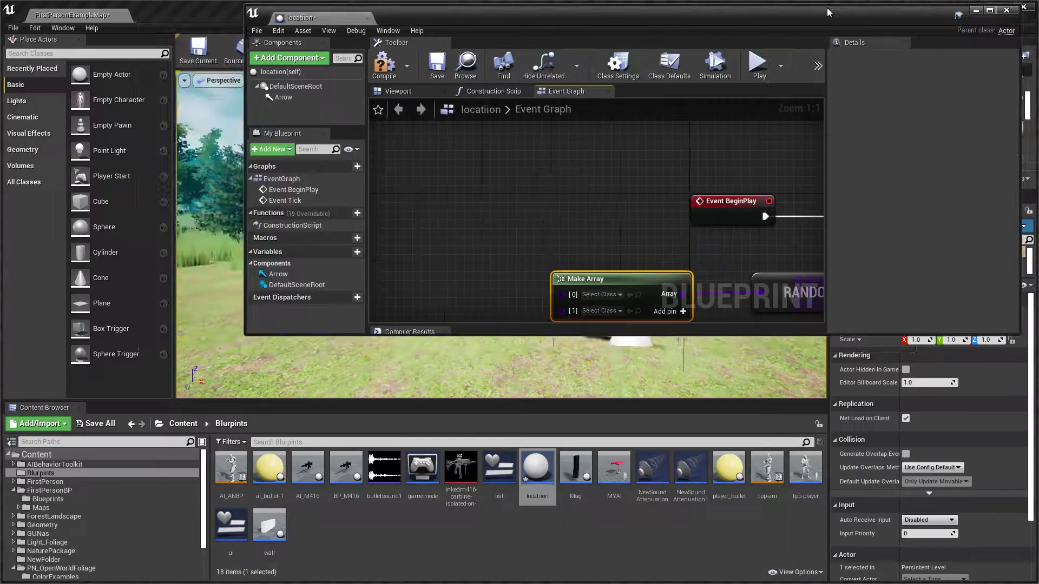
pyautogui.moveTo(483, 272); pyautogui.dragTo(391, 209, button='right')
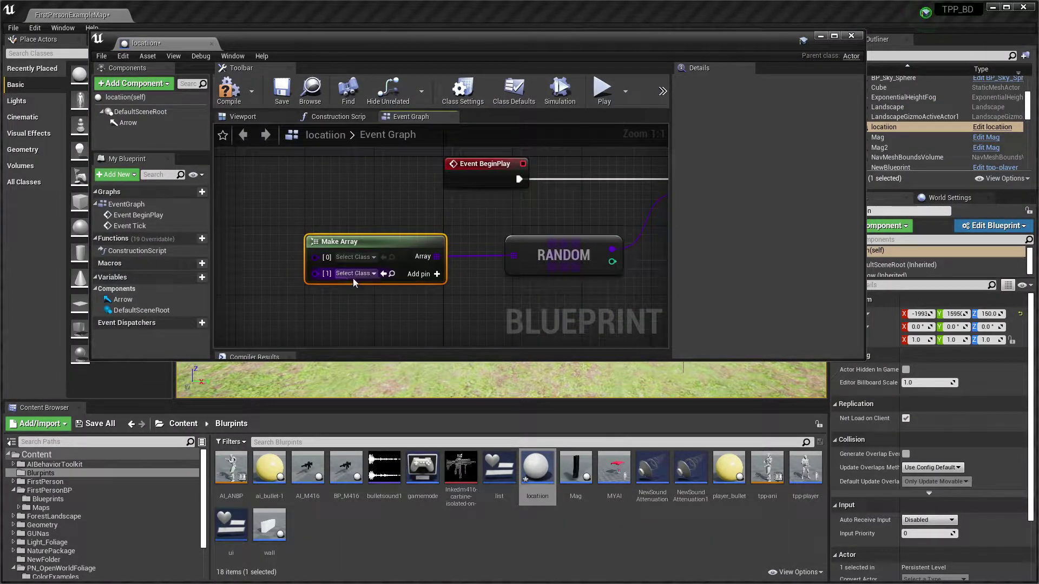
# Set the Make Array entries to BP_M416 [0] and Mag [1].
pyautogui.moveTo(346, 471); pyautogui.dragTo(346, 267)
pyautogui.click(353, 257)
pyautogui.click(347, 486)
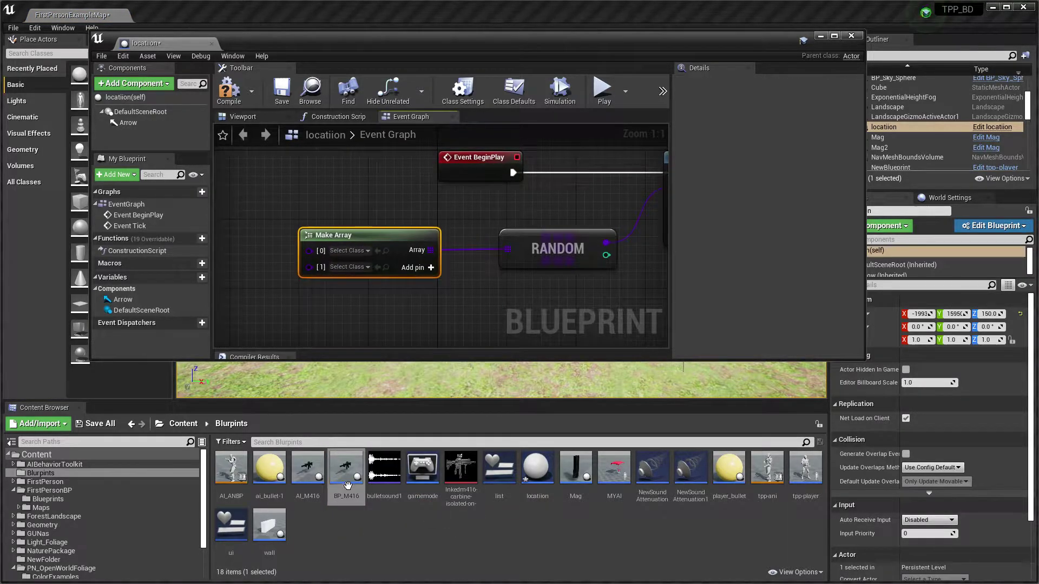
pyautogui.moveTo(347, 486); pyautogui.dragTo(357, 272)
pyautogui.click(348, 252)
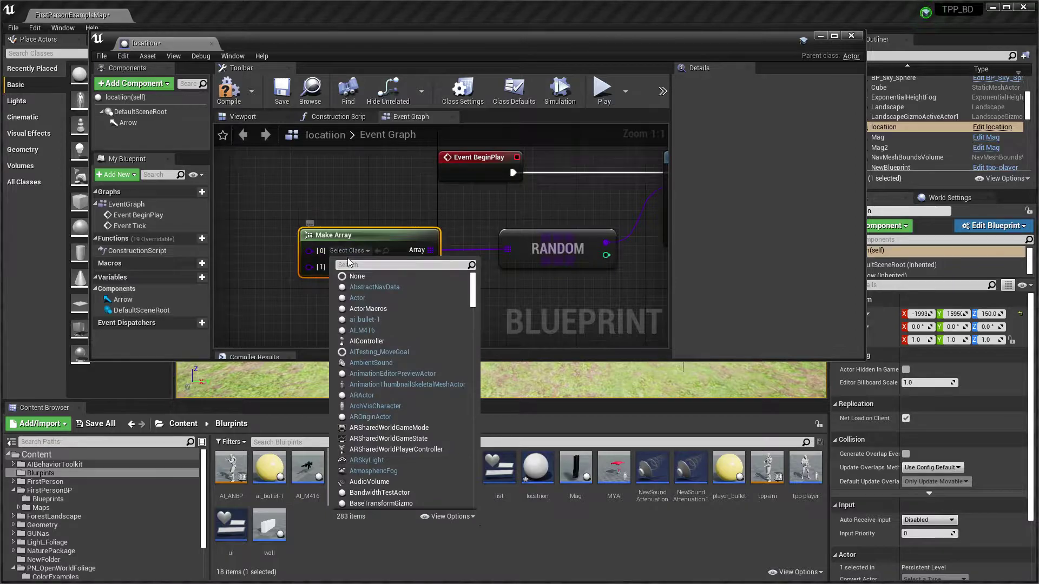
pyautogui.write('bp_')
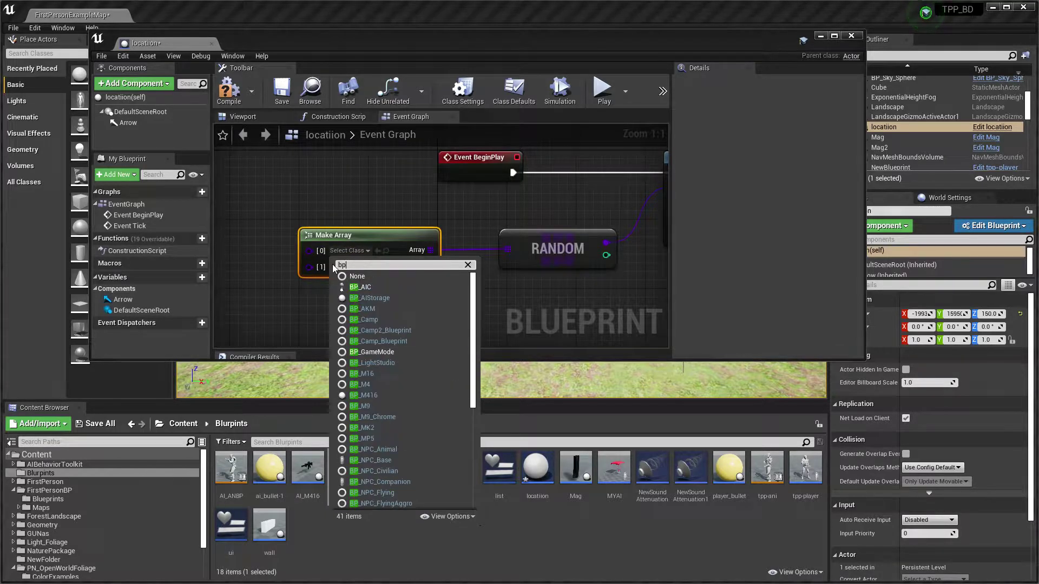
pyautogui.write('m416')
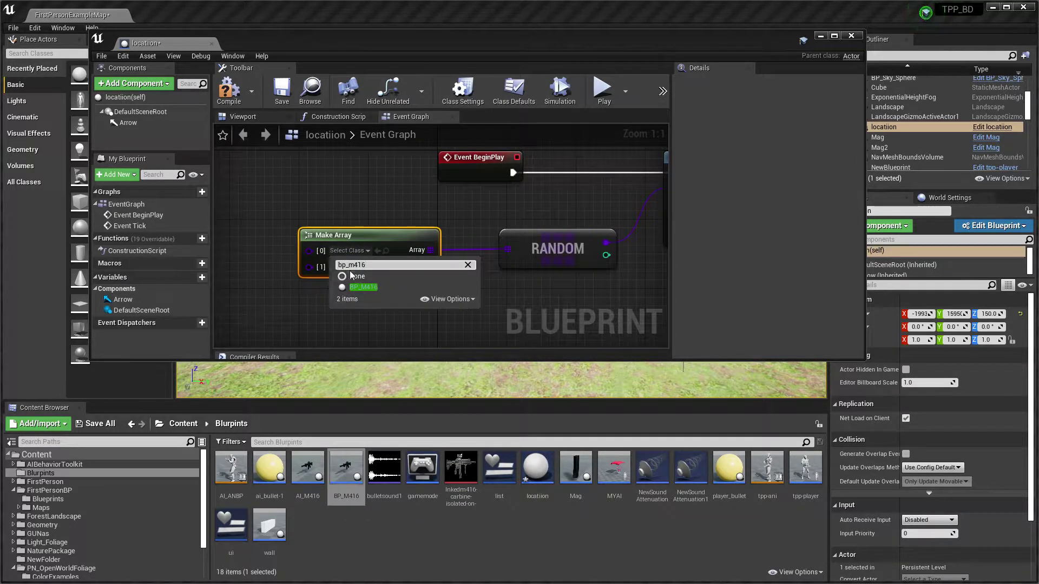
pyautogui.click(373, 286)
pyautogui.click(350, 266)
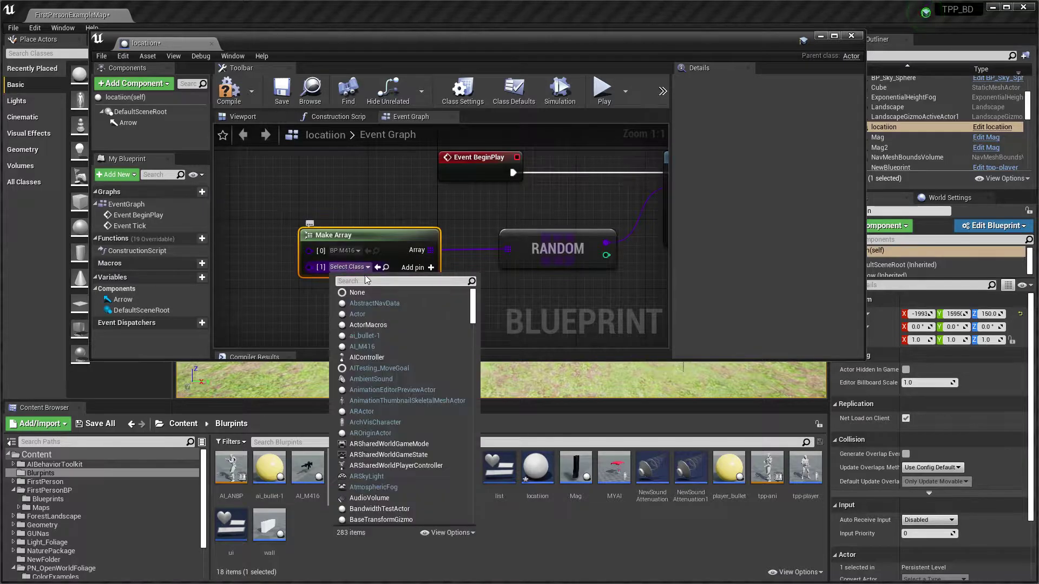
pyautogui.write('mag')
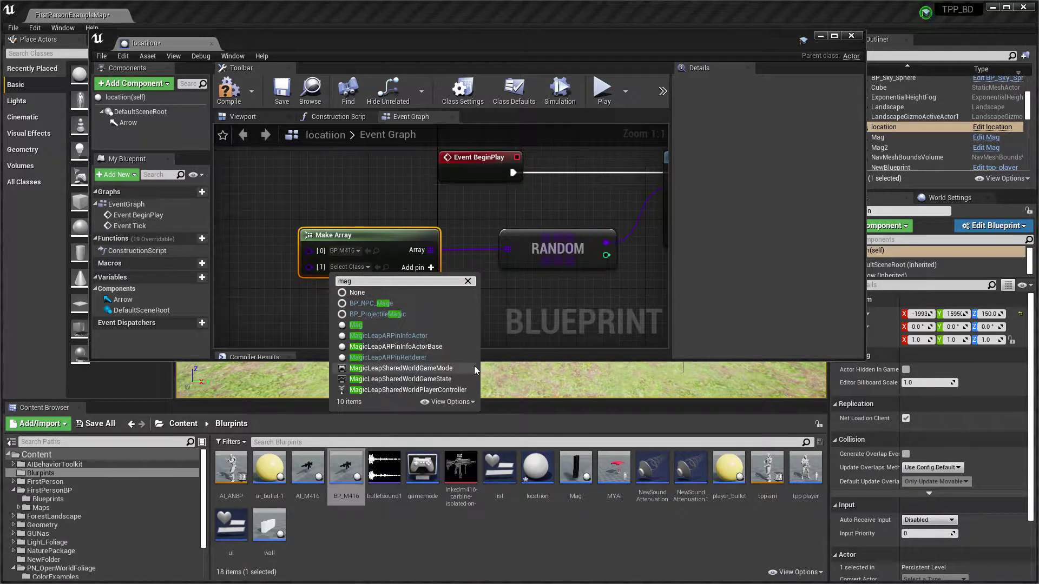
pyautogui.click(365, 326)
pyautogui.moveTo(365, 162); pyautogui.dragTo(282, 179, button='right')
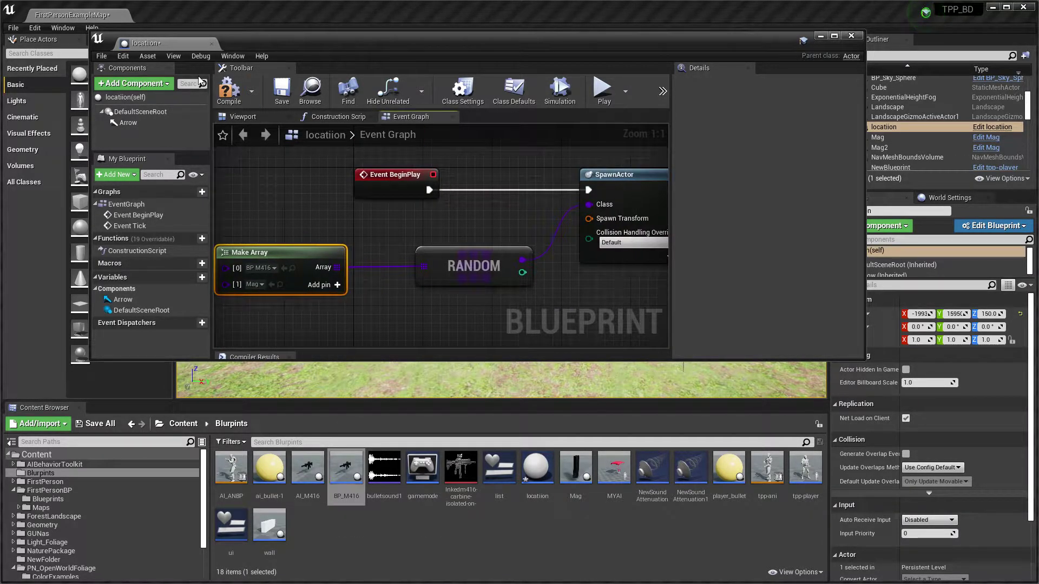
pyautogui.click(834, 36)
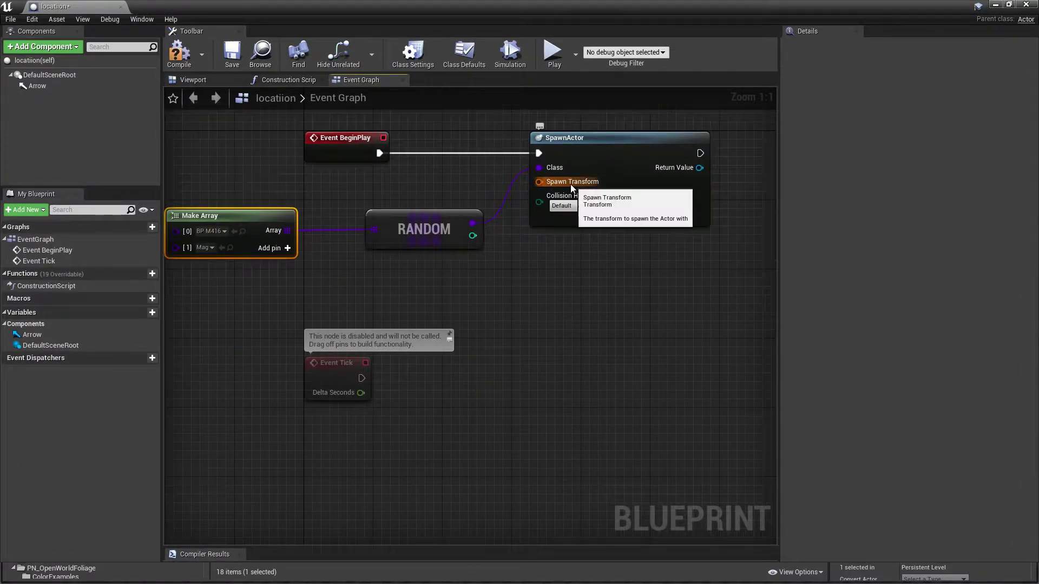
# Delete Event Tick and feed the Arrow's GetWorldTransform into SpawnActor's Spawn Transform.
pyautogui.moveTo(593, 198); pyautogui.dragTo(780, 130, button='right')
pyautogui.moveTo(56, 91)
pyautogui.mouseDown()
pyautogui.moveTo(394, 264)
pyautogui.moveTo(477, 266)
pyautogui.mouseUp()
pyautogui.click(545, 281)
pyautogui.press('Delete')
pyautogui.write('get worl')
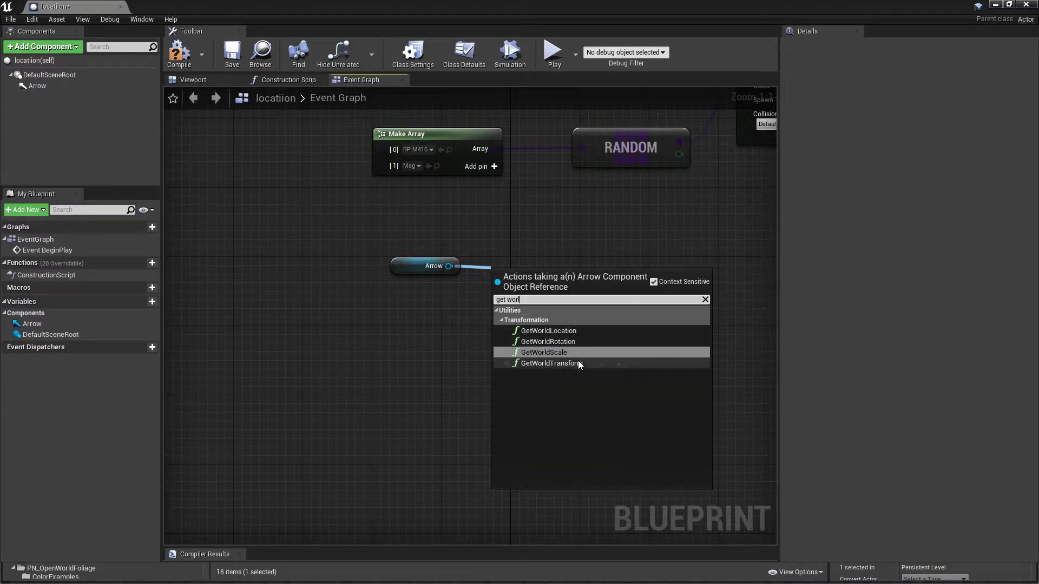
pyautogui.click(553, 364)
pyautogui.moveTo(543, 373); pyautogui.dragTo(483, 293, button='right')
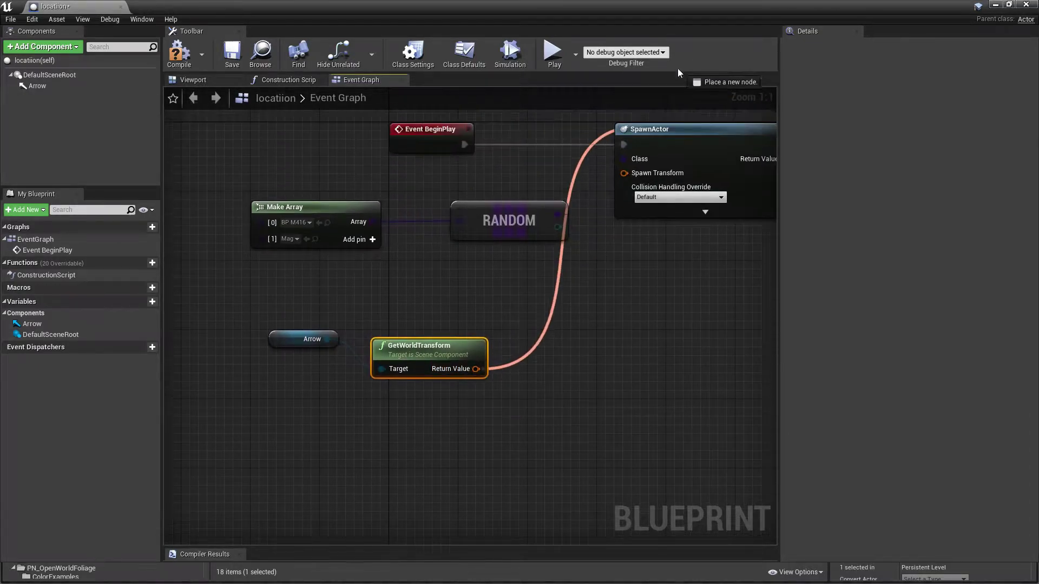
pyautogui.moveTo(476, 296); pyautogui.dragTo(629, 228)
# Rearrange the SpawnActor node chain and briefly check the Blueprint's 3D preview.
pyautogui.moveTo(638, 264); pyautogui.dragTo(500, 264, button='right')
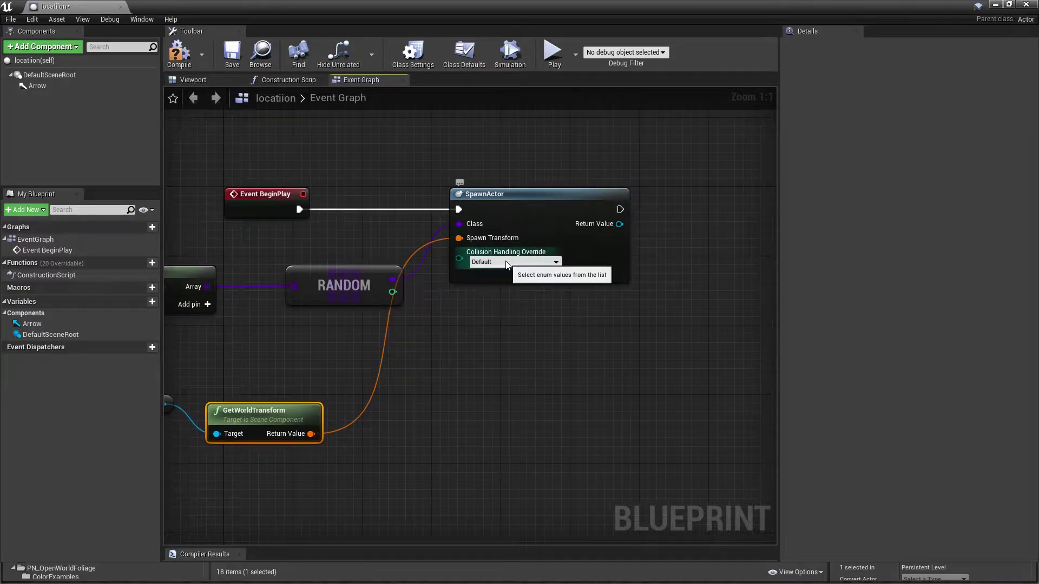
pyautogui.moveTo(527, 211); pyautogui.dragTo(575, 211)
pyautogui.moveTo(576, 324); pyautogui.dragTo(472, 324, button='right')
pyautogui.click(579, 265)
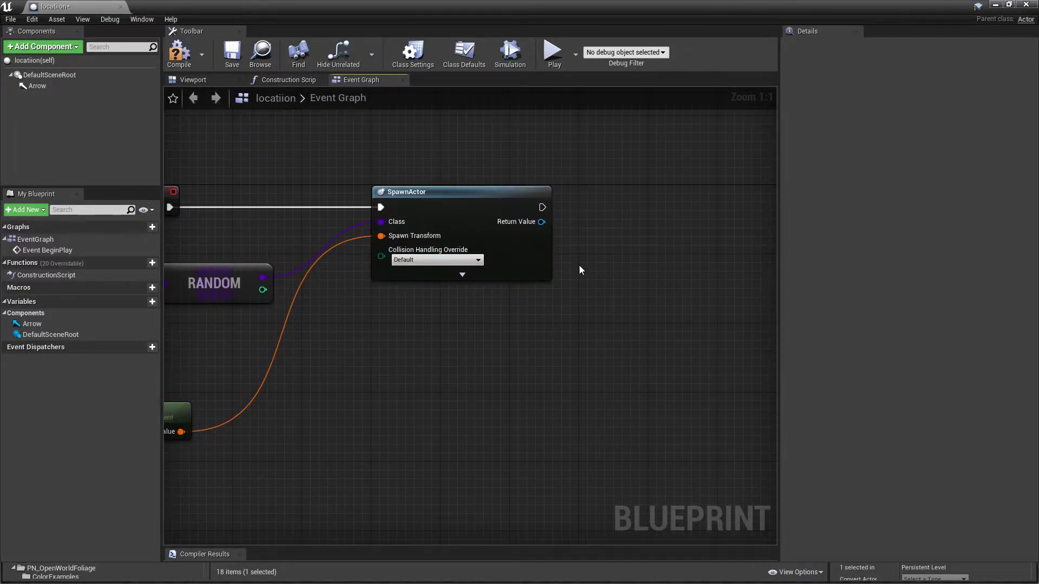
pyautogui.moveTo(579, 266)
pyautogui.mouseDown(button='right')
pyautogui.moveTo(390, 203)
pyautogui.moveTo(286, 146)
pyautogui.mouseUp(button='right')
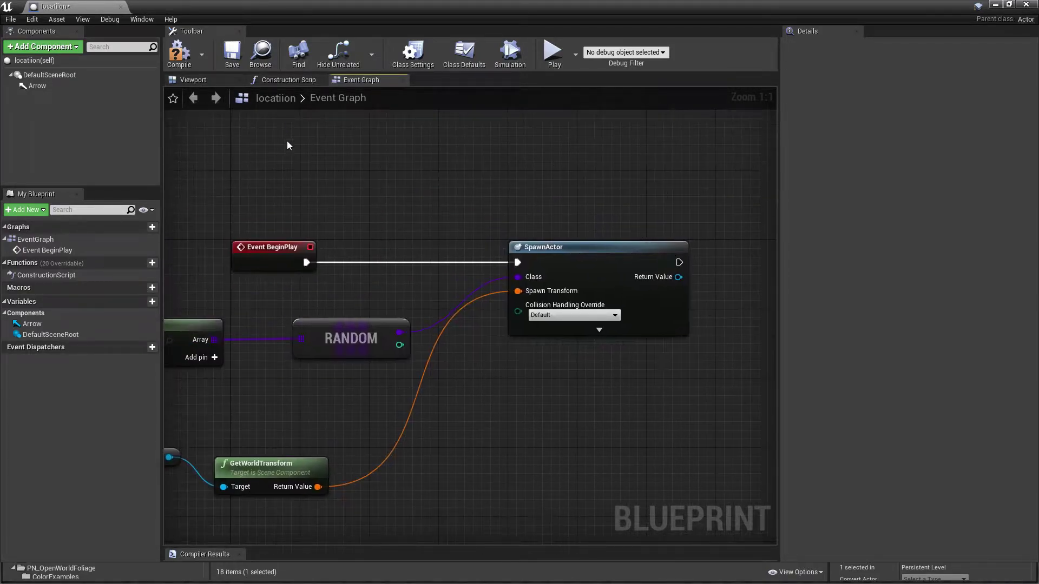
pyautogui.click(205, 81)
pyautogui.click(361, 80)
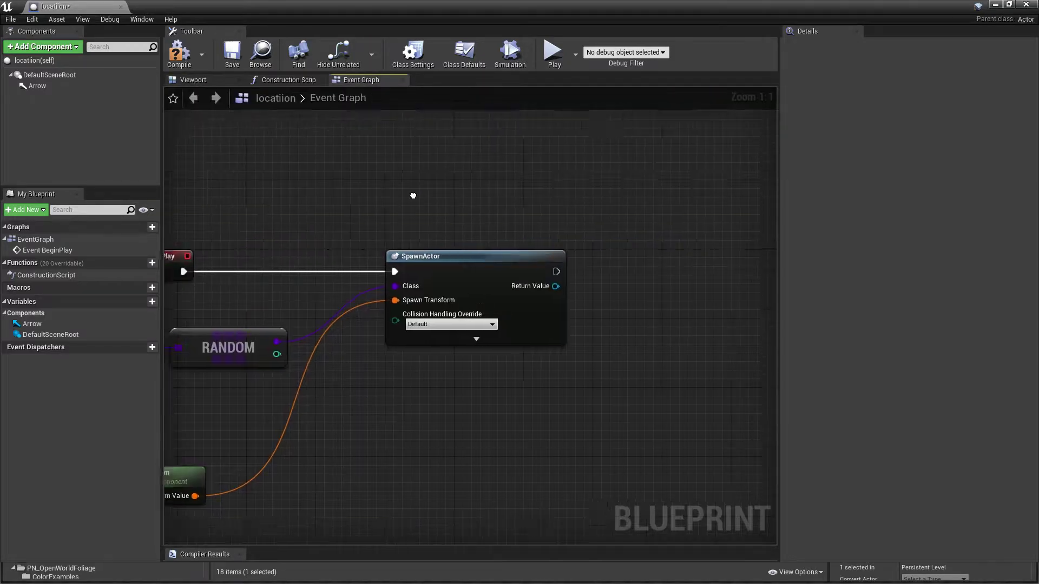
pyautogui.moveTo(412, 193); pyautogui.dragTo(340, 186, button='right')
# Add a DestroyActor node after SpawnActor, then compile, save, and return to the level.
pyautogui.moveTo(488, 263); pyautogui.dragTo(556, 253)
pyautogui.write('dest')
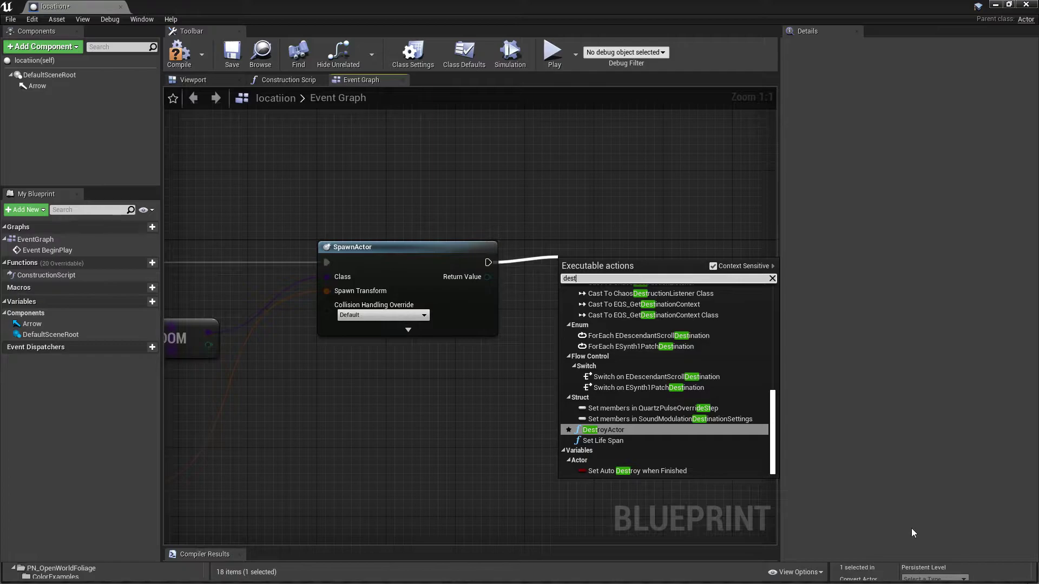
pyautogui.click(633, 430)
pyautogui.moveTo(613, 265); pyautogui.dragTo(633, 242)
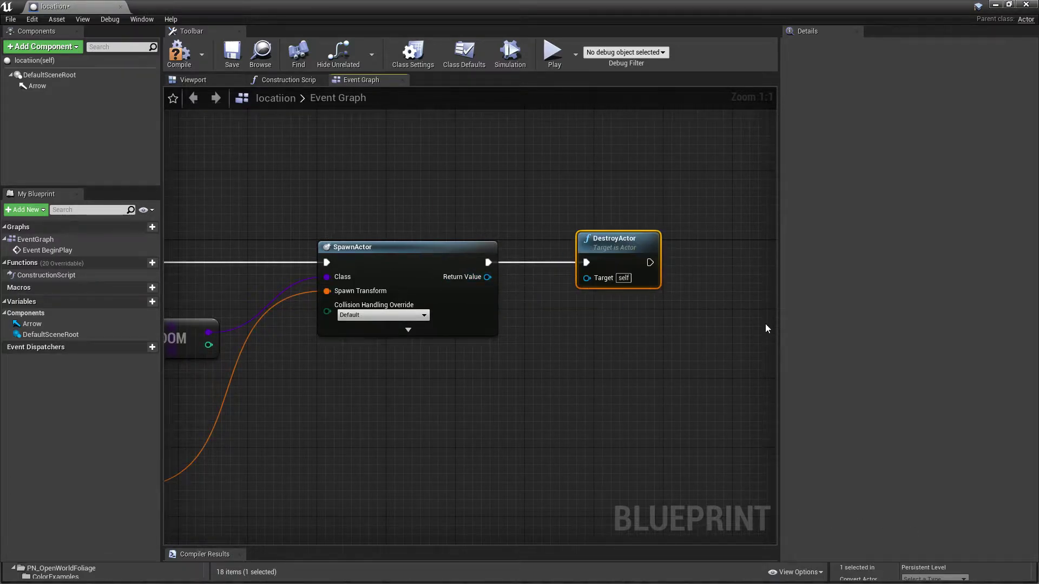
pyautogui.moveTo(425, 242); pyautogui.dragTo(626, 198, button='right')
pyautogui.click(185, 65)
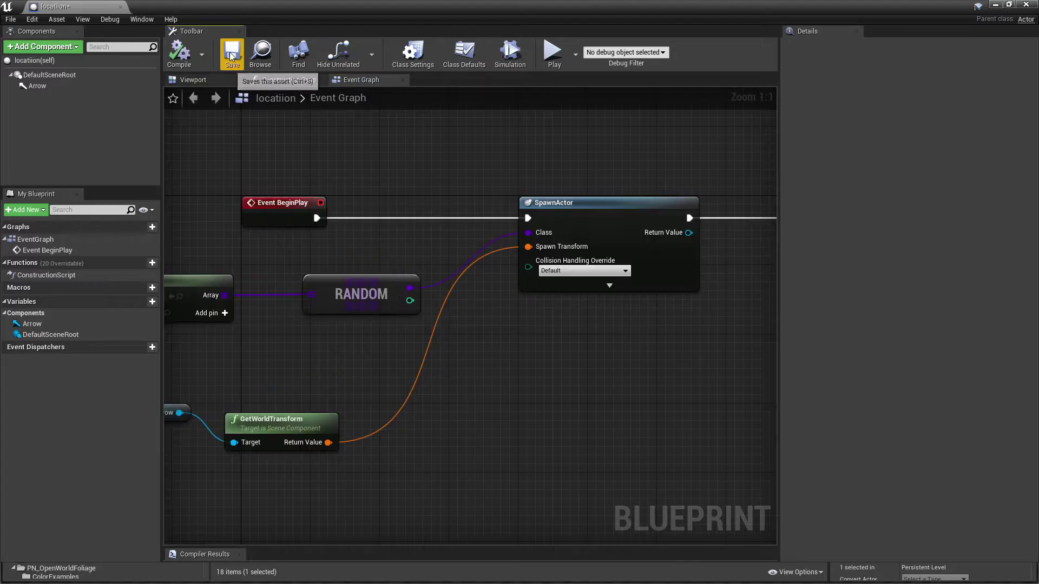
pyautogui.click(1023, 5)
pyautogui.moveTo(484, 298); pyautogui.dragTo(484, 297, button='right')
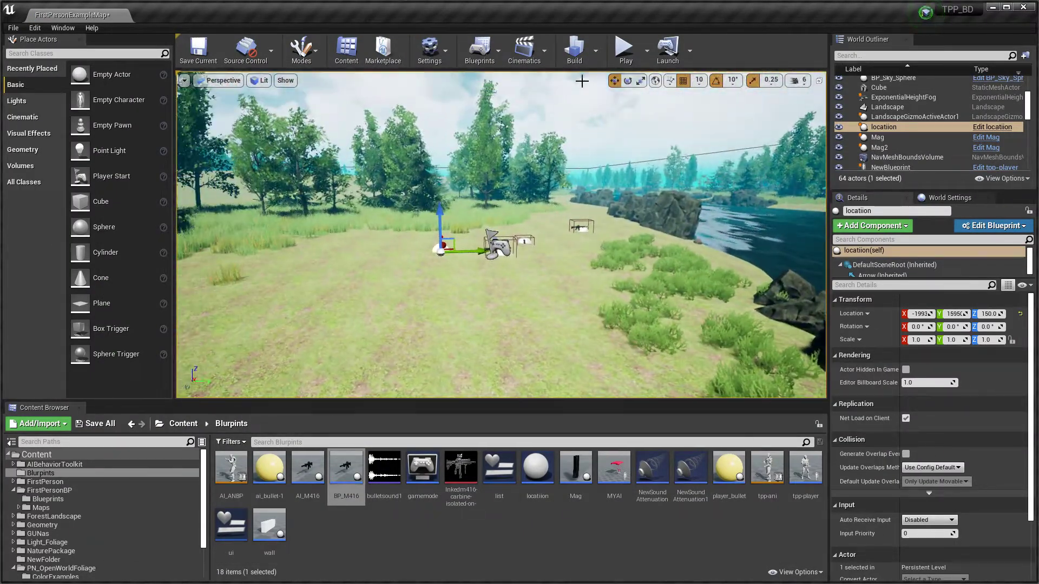
pyautogui.click(625, 51)
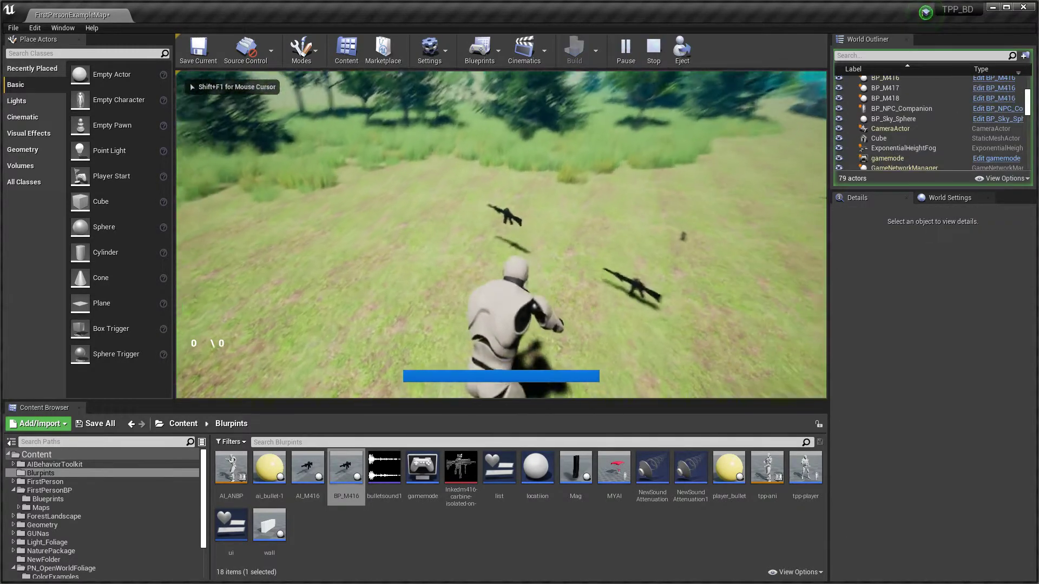
pyautogui.press('Escape')
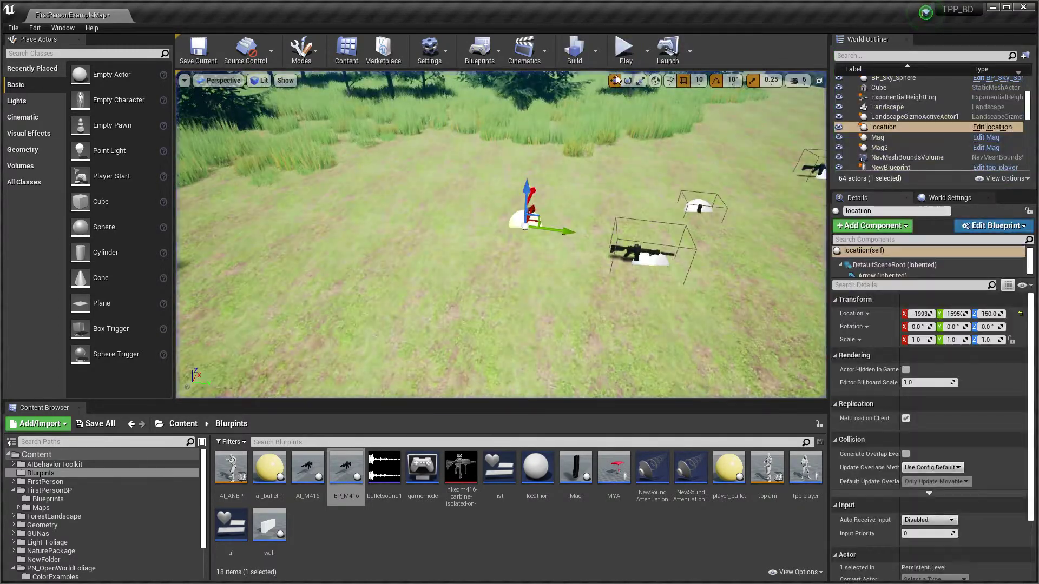
pyautogui.hotkey('alt', 'p')
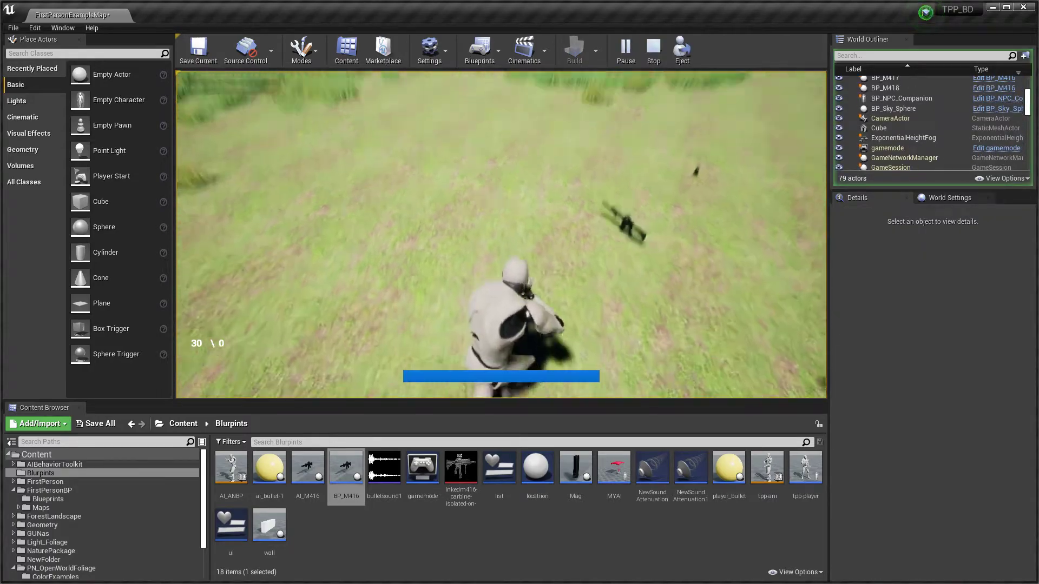
pyautogui.press('Escape')
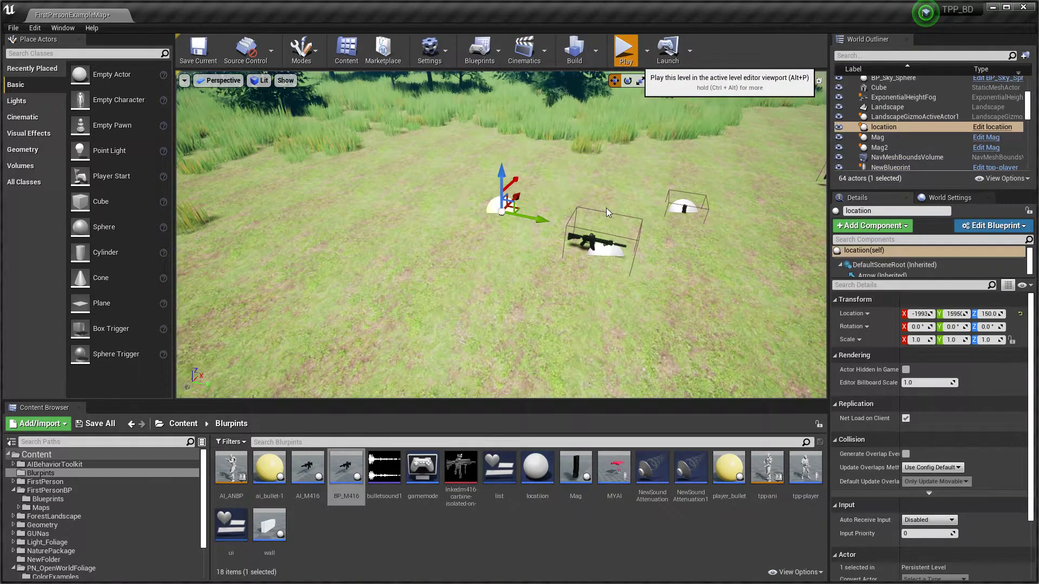
pyautogui.hotkey('alt', 'p')
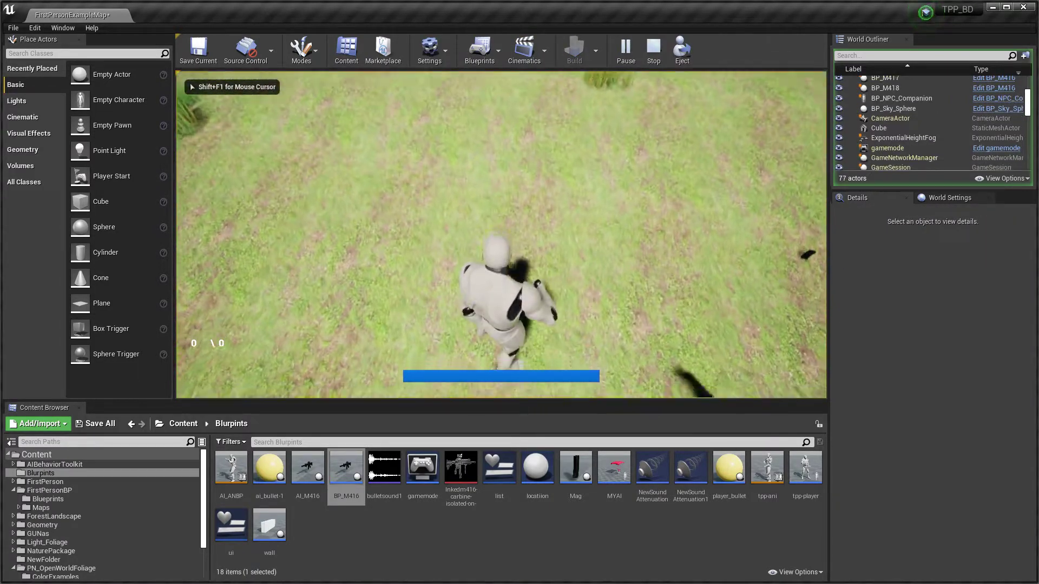
pyautogui.press('r')
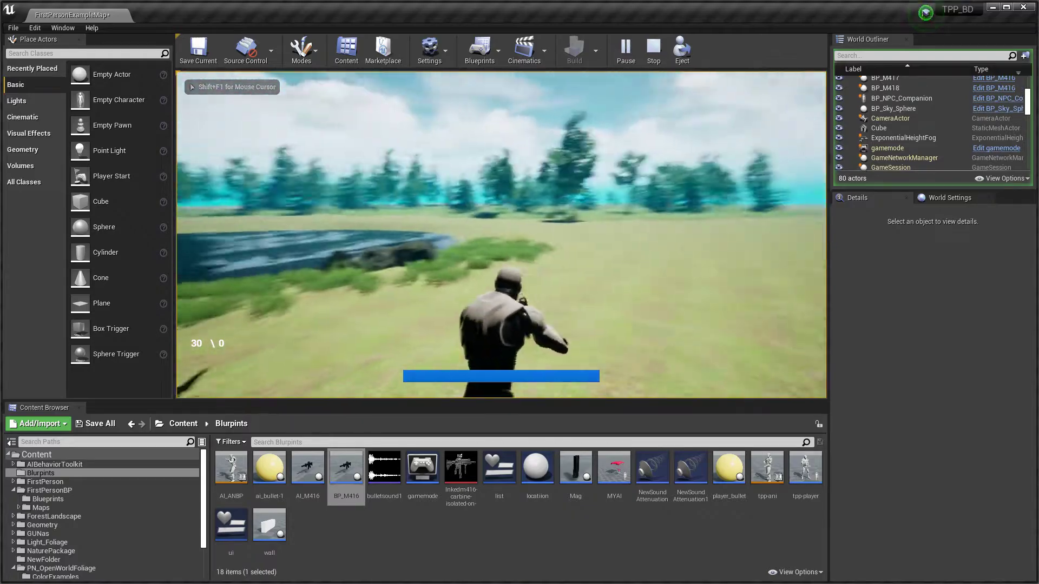
pyautogui.rightClick(501, 234)
pyautogui.press('Escape')
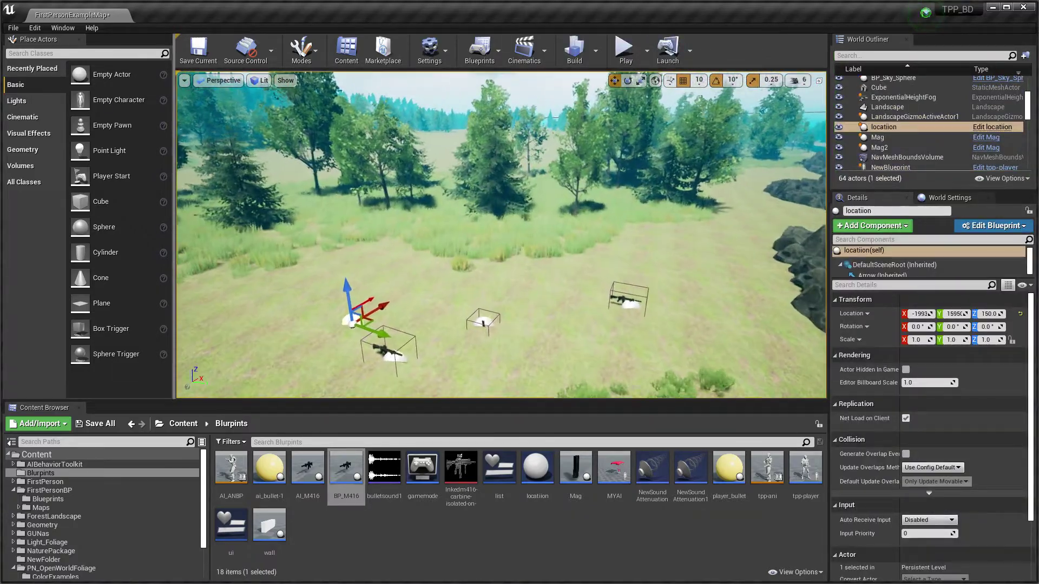
# Add location2 through location5 across the field, putting the fifth under a tree.
pyautogui.moveTo(575, 370); pyautogui.dragTo(575, 341)
pyautogui.moveTo(527, 472); pyautogui.dragTo(361, 286)
pyautogui.moveTo(539, 480); pyautogui.dragTo(429, 269)
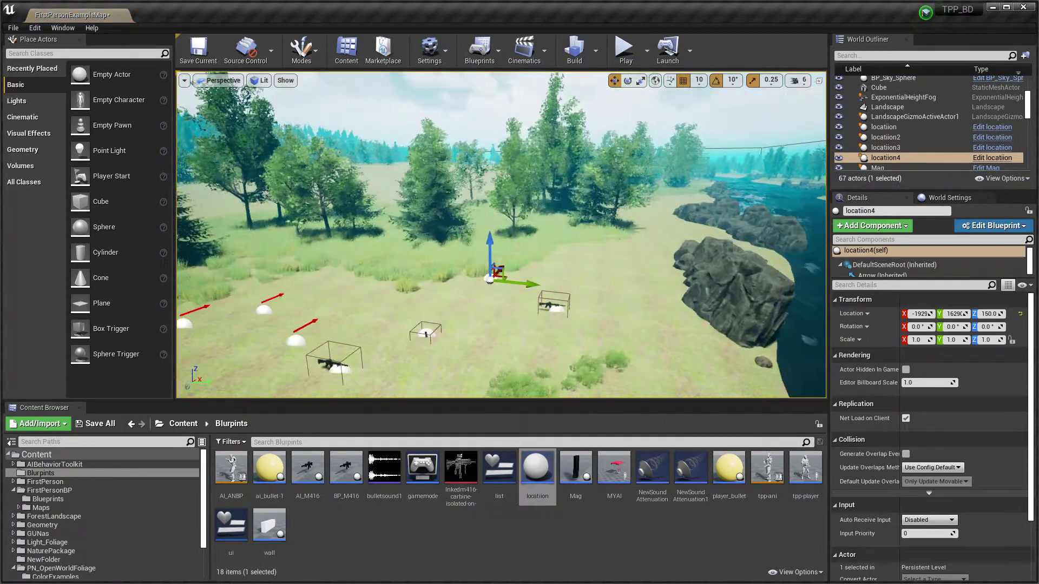
pyautogui.moveTo(610, 229); pyautogui.dragTo(569, 276)
pyautogui.moveTo(568, 276)
pyautogui.mouseDown(button='right')
pyautogui.moveTo(520, 244)
pyautogui.moveTo(488, 268)
pyautogui.mouseUp(button='right')
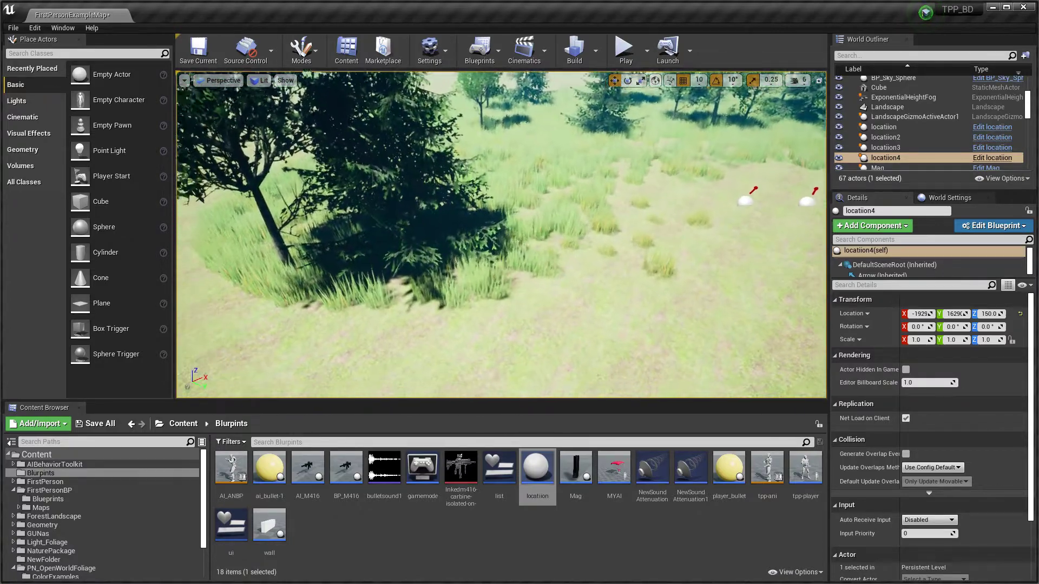
pyautogui.click(456, 305)
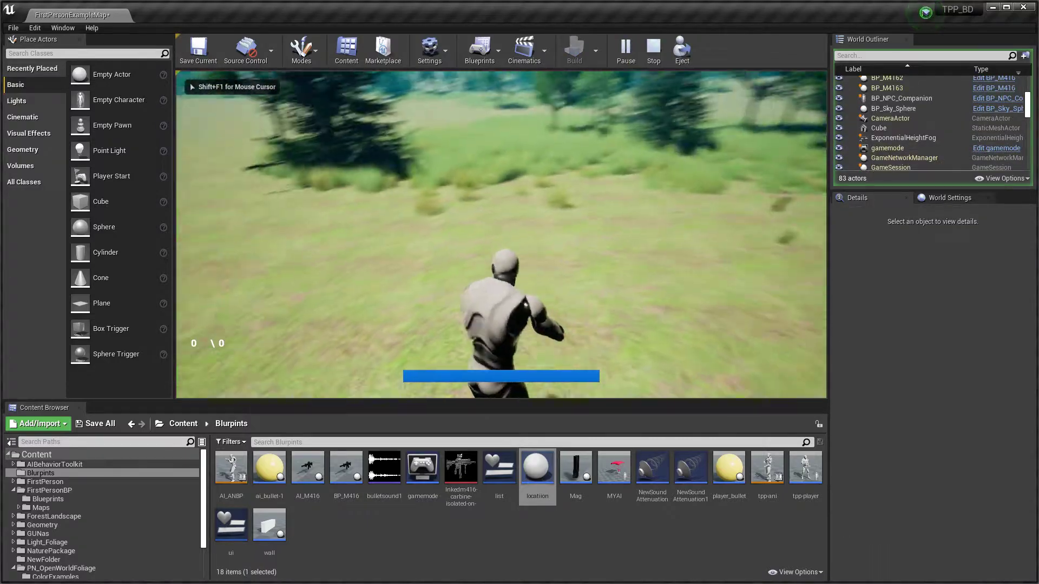
pyautogui.press('w')
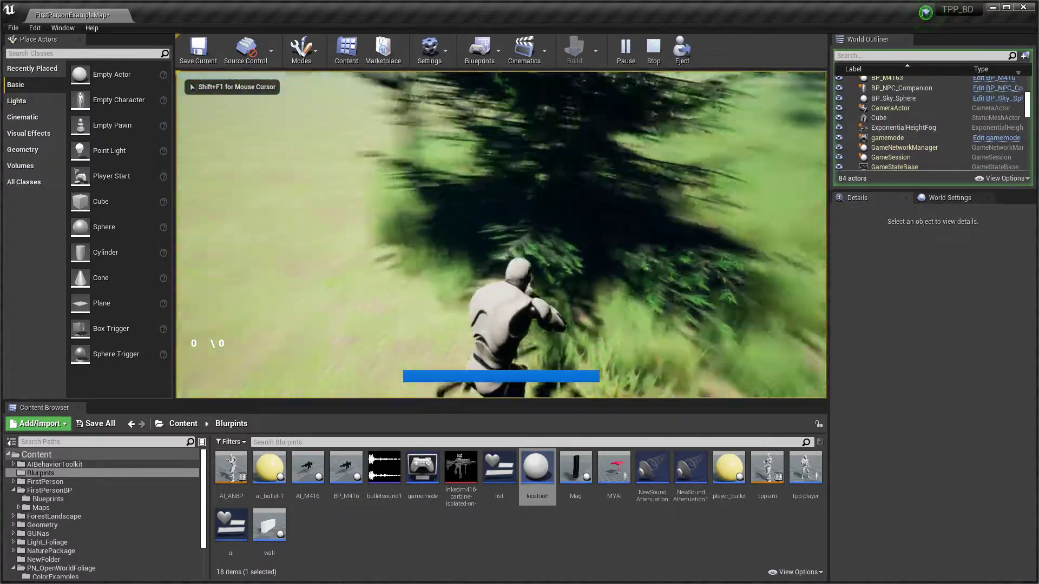
pyautogui.press('w')
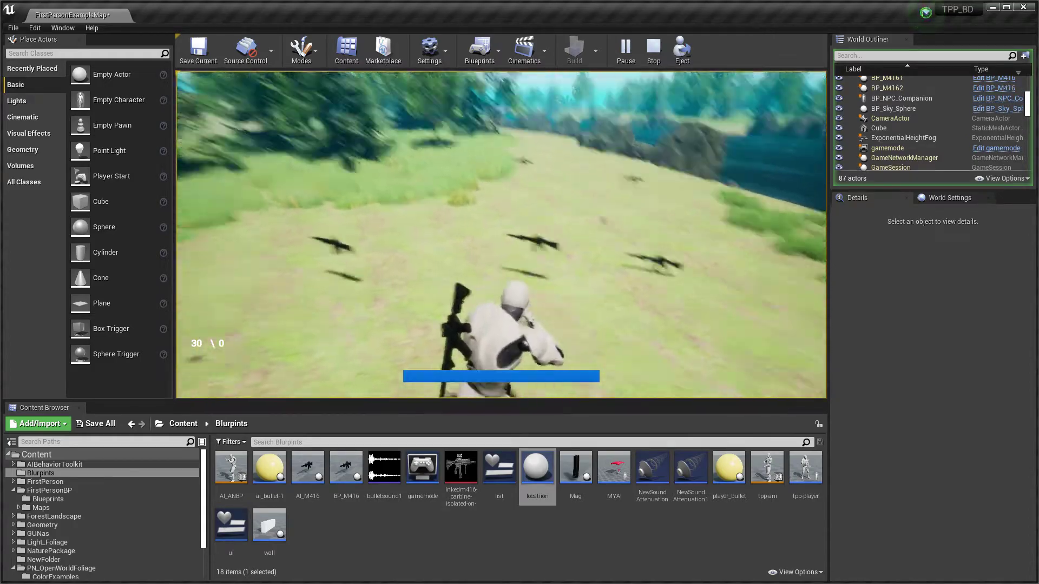
pyautogui.press('Escape')
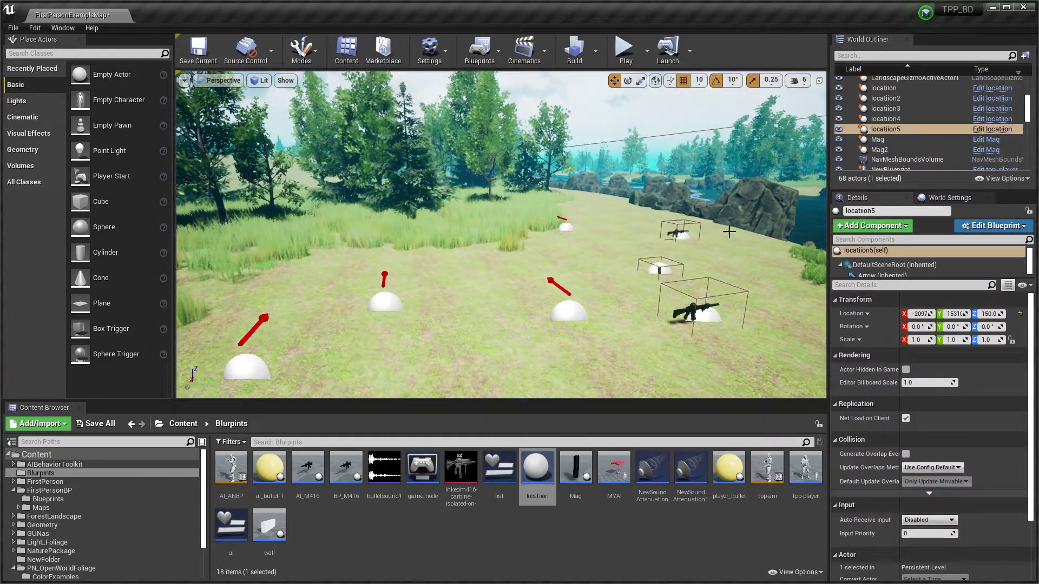
pyautogui.moveTo(671, 191); pyautogui.dragTo(714, 157, button='right')
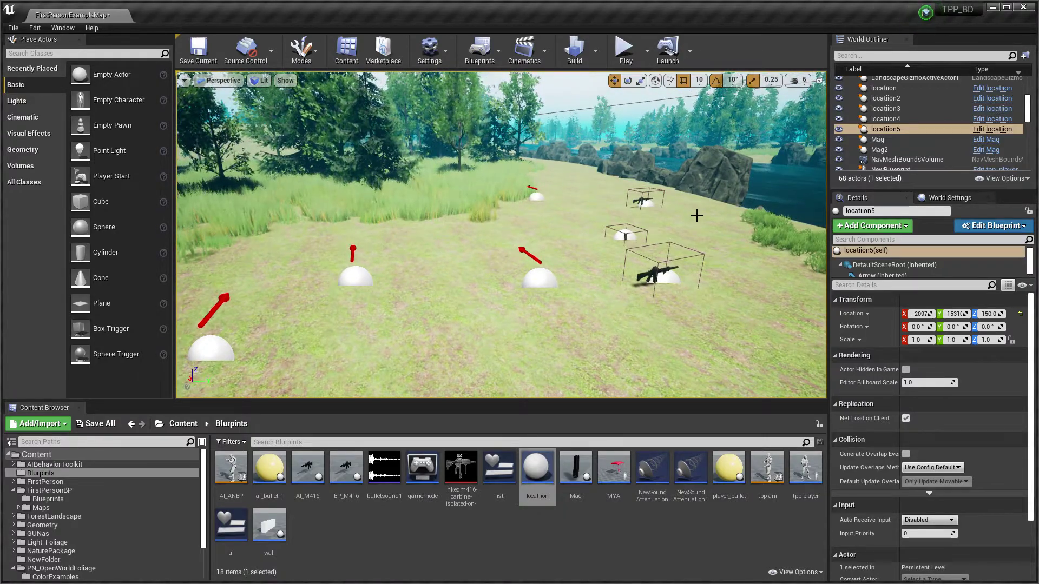
pyautogui.moveTo(689, 209); pyautogui.dragTo(642, 191, button='right')
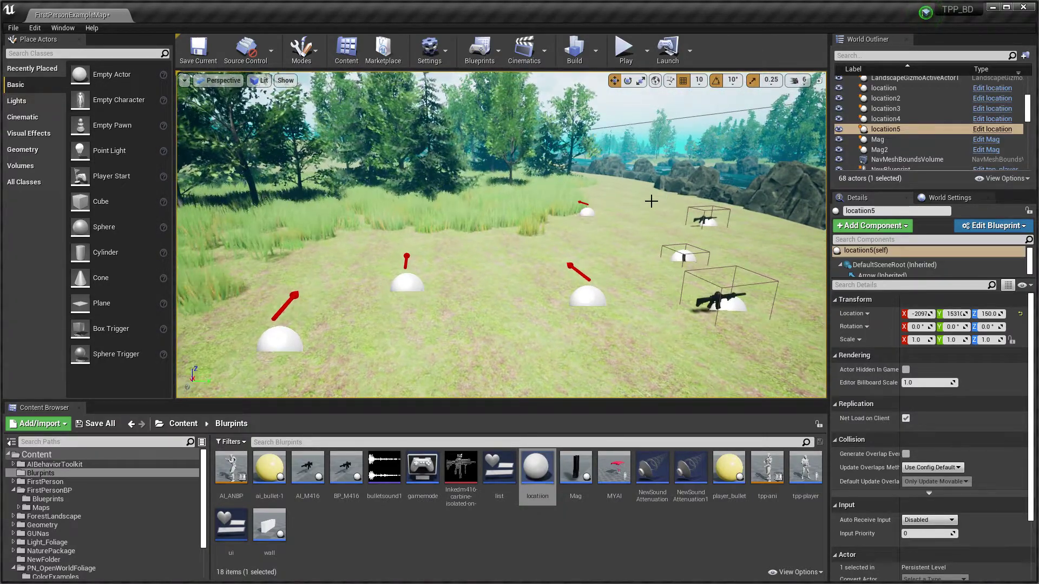